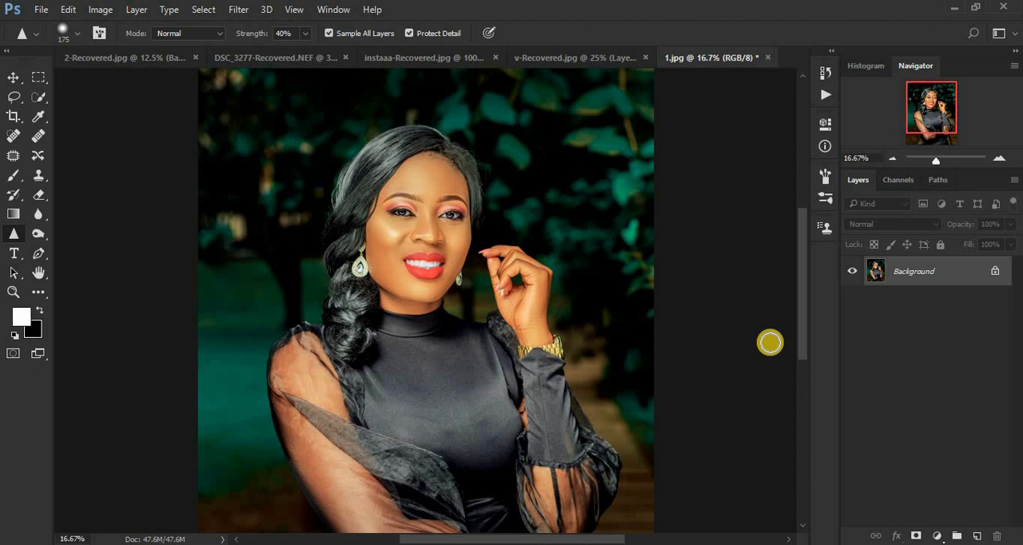
Duplicate the Background layer and rename the copy SHRAPEN.
{"action": "key", "text": "ctrl+j"}
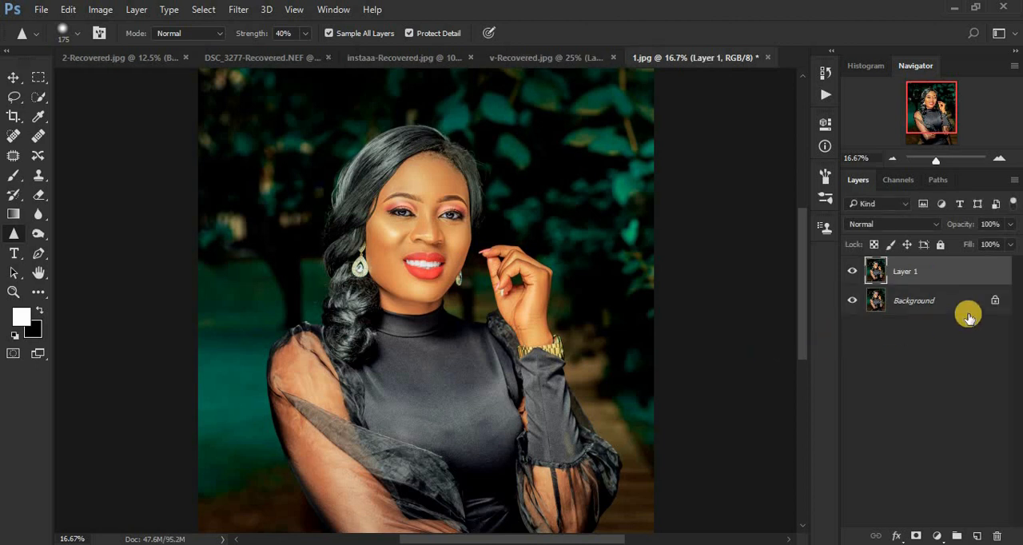
{"action": "double_click", "coordinate": [906, 271]}
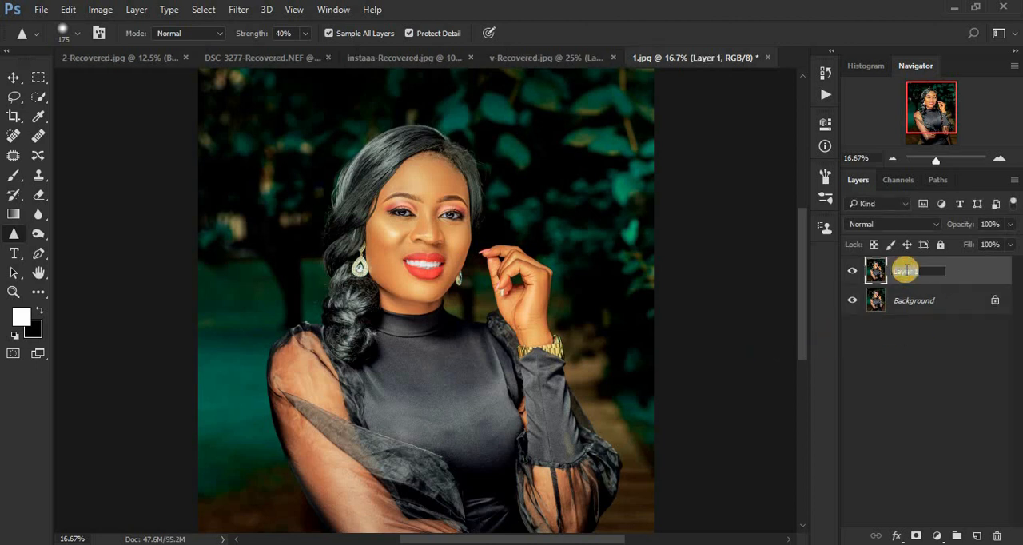
{"action": "type", "text": "SHRAPEN"}
{"action": "key", "text": "Return"}
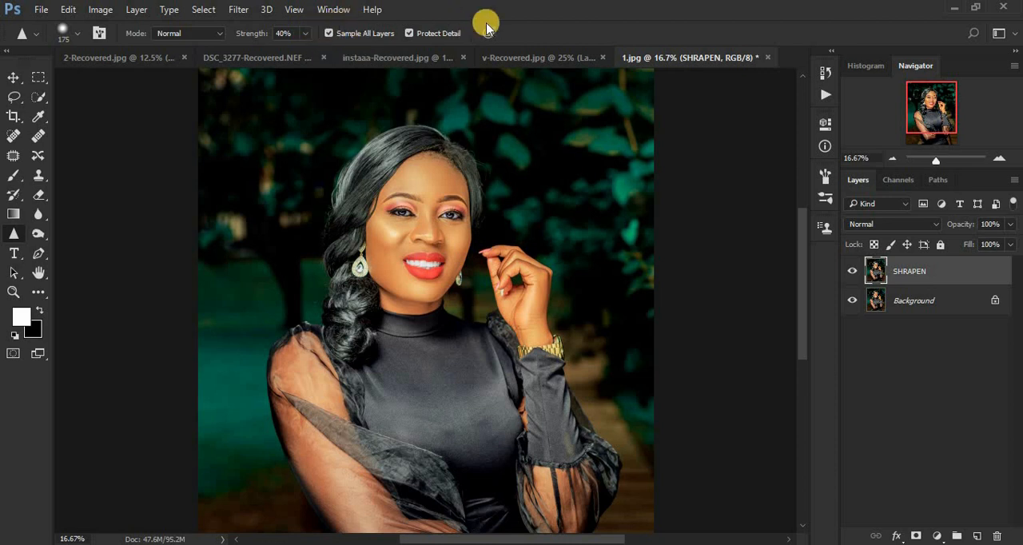
{"action": "left_click", "coordinate": [408, 33]}
{"action": "left_click", "coordinate": [409, 33]}
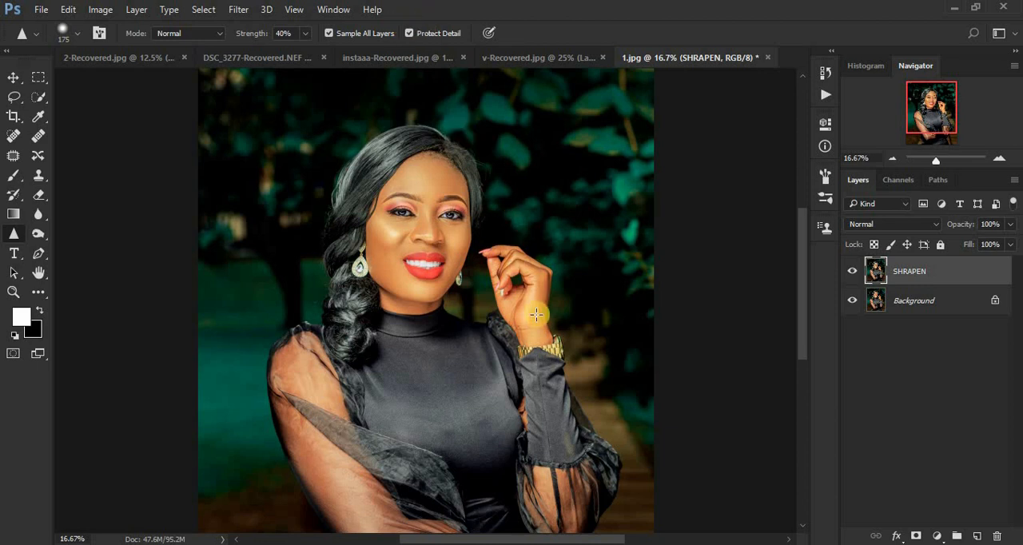
{"action": "key", "text": "Caps_Lock"}
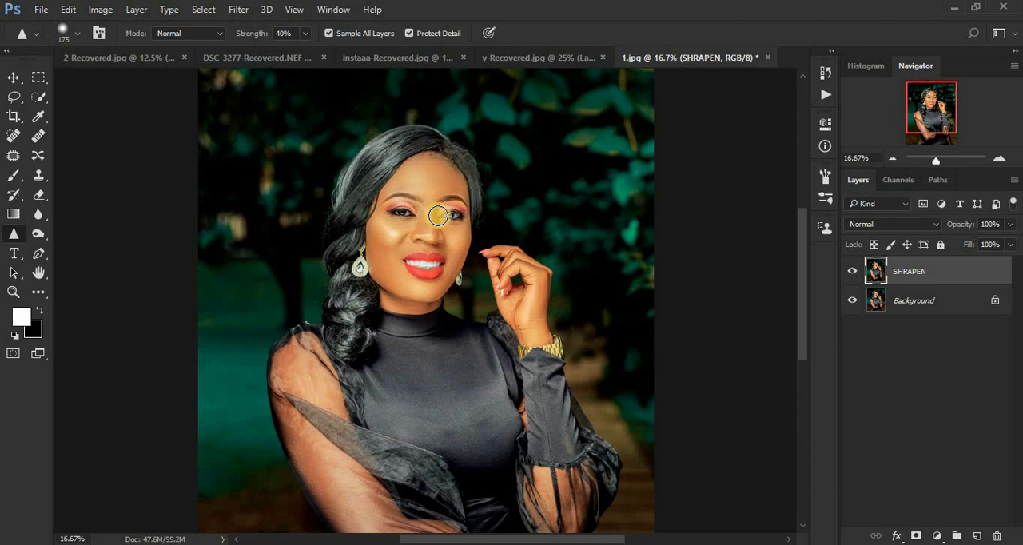
Sharpen both eyes on the SHRAPEN layer using the Sharpen tool with a 125 px brush at 40% strength.
{"action": "key", "text": "ctrl+plus"}
{"action": "key", "text": "ctrl+plus"}
{"action": "key", "text": "ctrl+plus"}
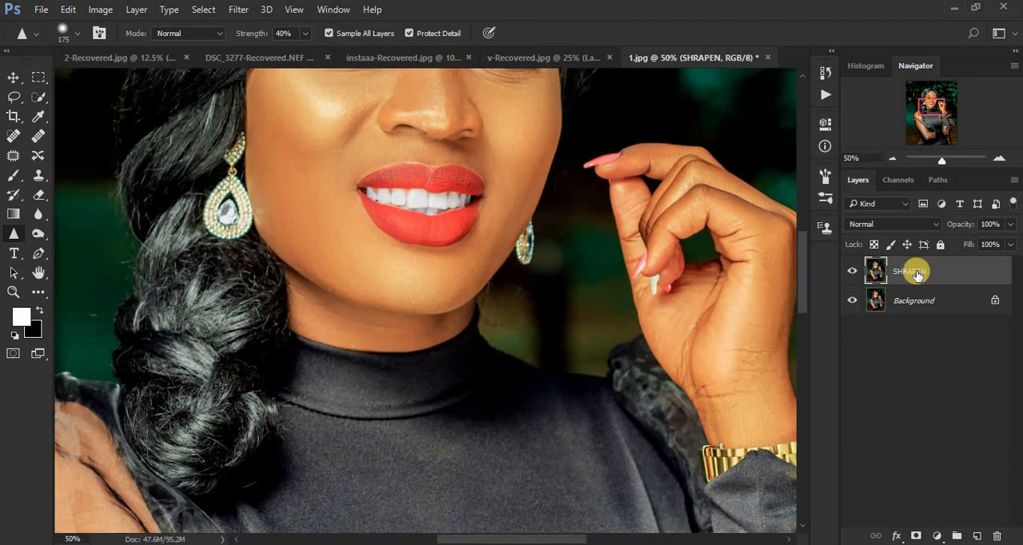
{"action": "left_click_drag", "start_coordinate": [802, 281], "coordinate": [802, 237]}
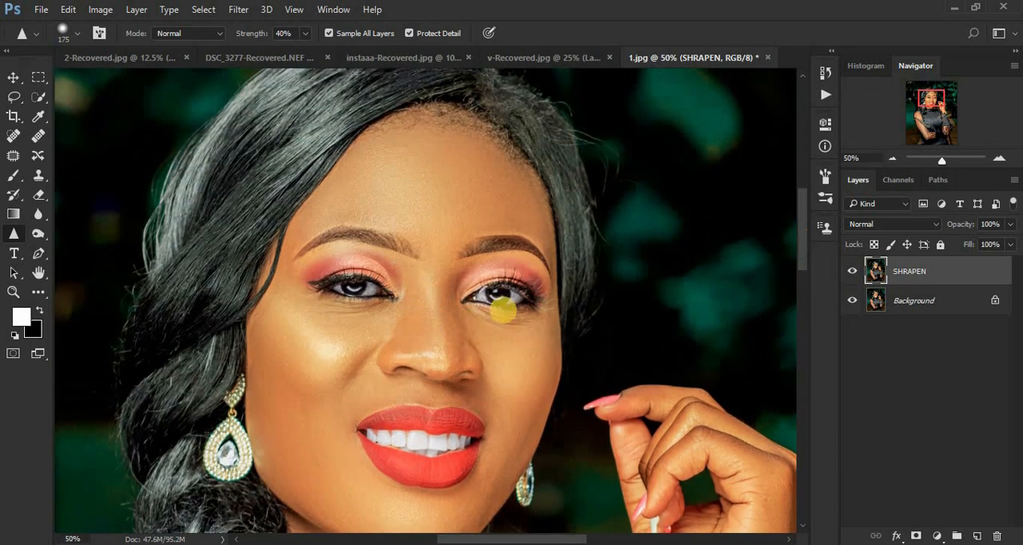
{"action": "key", "text": "bracketleft"}
{"action": "key", "text": "bracketleft"}
{"action": "key", "text": "bracketleft"}
{"action": "key", "text": "bracketleft"}
{"action": "key", "text": "bracketleft"}
{"action": "key", "text": "bracketleft"}
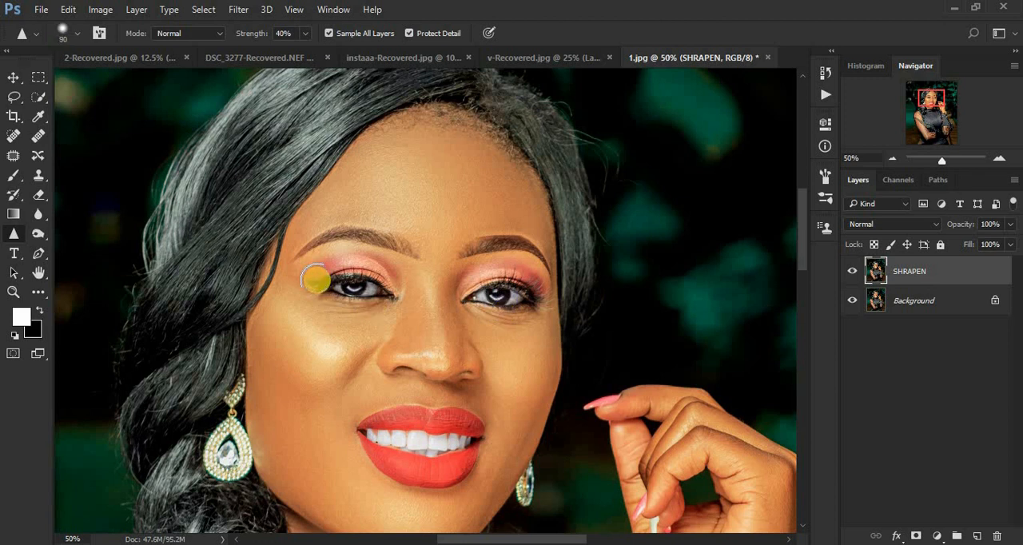
{"action": "key", "text": "bracketright"}
{"action": "key", "text": "bracketright"}
{"action": "key", "text": "bracketright"}
{"action": "key", "text": "bracketright"}
{"action": "mouse_move", "coordinate": [308, 272]}
{"action": "left_mouse_down"}
{"action": "mouse_move", "coordinate": [345, 284]}
{"action": "mouse_move", "coordinate": [323, 278]}
{"action": "mouse_move", "coordinate": [373, 276]}
{"action": "mouse_move", "coordinate": [377, 287]}
{"action": "mouse_move", "coordinate": [348, 282]}
{"action": "mouse_move", "coordinate": [508, 271]}
{"action": "mouse_move", "coordinate": [583, 286]}
{"action": "mouse_move", "coordinate": [461, 298]}
{"action": "mouse_move", "coordinate": [539, 300]}
{"action": "mouse_move", "coordinate": [466, 286]}
{"action": "left_mouse_up"}
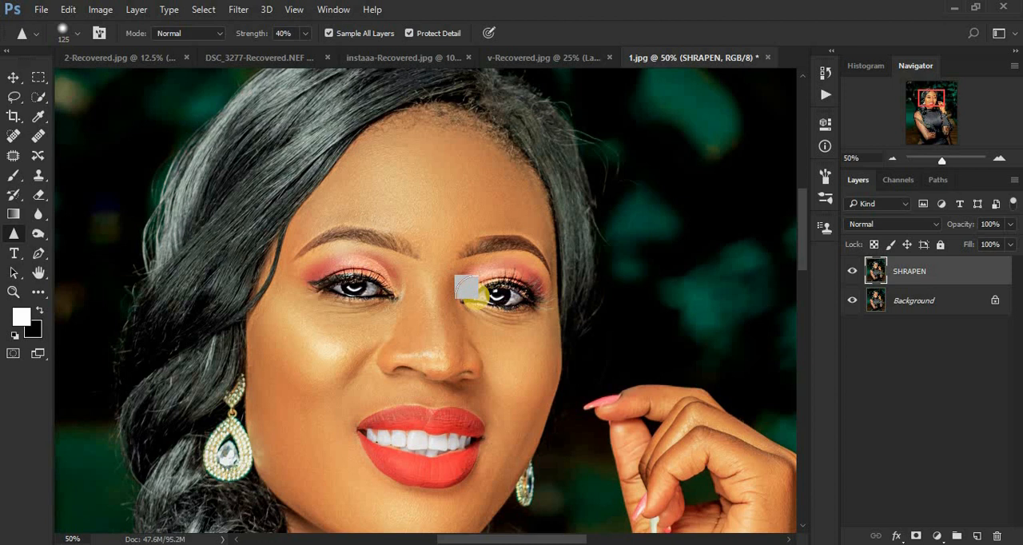
{"action": "mouse_move", "coordinate": [466, 286]}
{"action": "left_mouse_down"}
{"action": "mouse_move", "coordinate": [422, 286]}
{"action": "mouse_move", "coordinate": [507, 289]}
{"action": "mouse_move", "coordinate": [482, 291]}
{"action": "mouse_move", "coordinate": [712, 264]}
{"action": "left_mouse_up"}
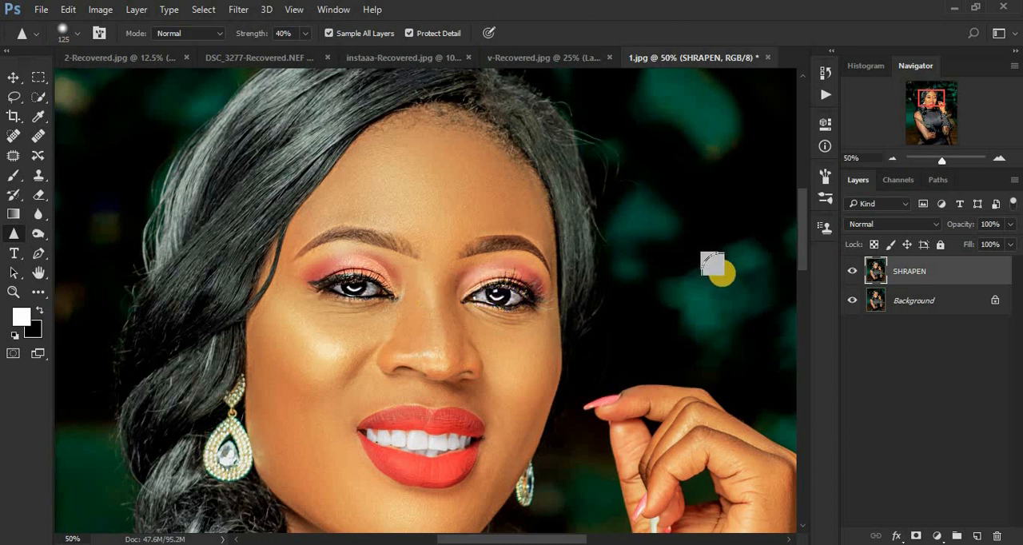
Compare the eyes before and after sharpening by toggling the visibility of the SHRAPEN layer.
{"action": "left_click", "coordinate": [852, 272]}
{"action": "left_click", "coordinate": [850, 273]}
{"action": "left_click", "coordinate": [851, 272]}
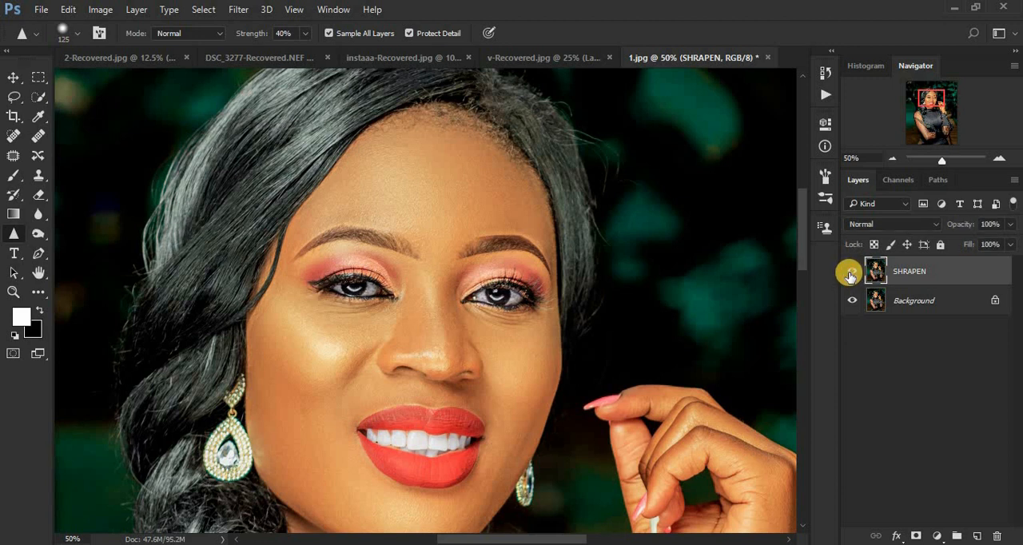
{"action": "left_click", "coordinate": [851, 273]}
{"action": "left_click", "coordinate": [850, 273]}
{"action": "left_click", "coordinate": [850, 273]}
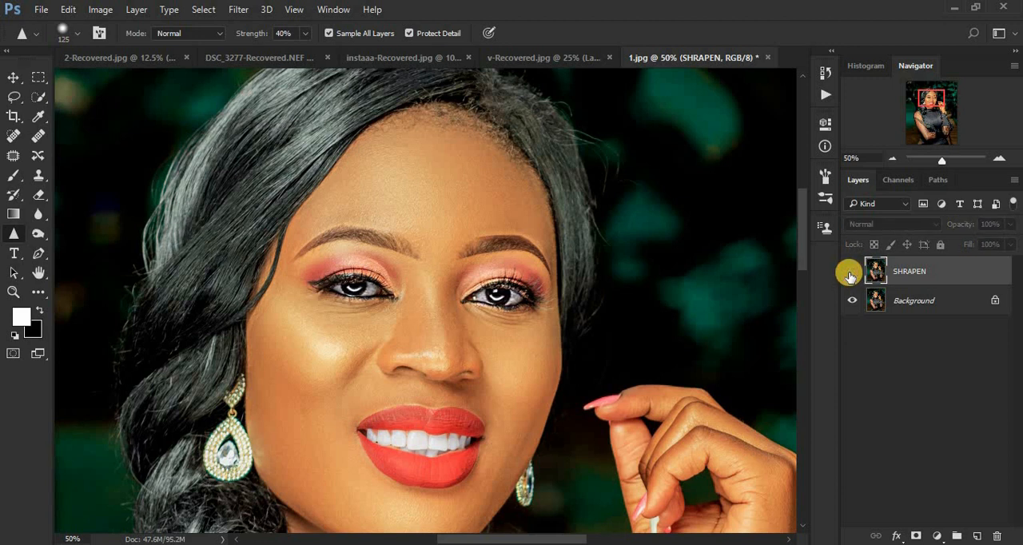
{"action": "left_click", "coordinate": [851, 273]}
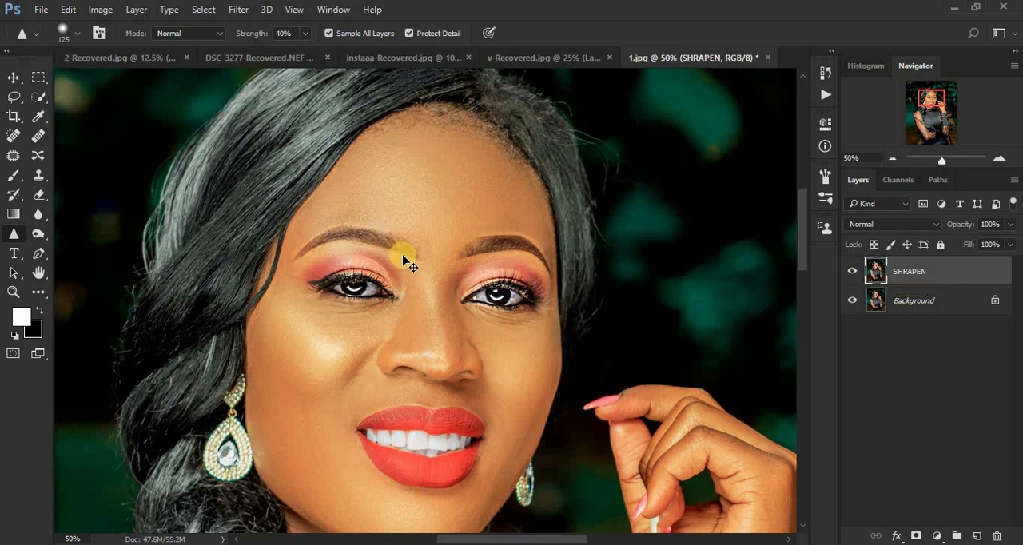
Enlarge the Sharpen brush to 300 px and sharpen the facial skin across the forehead, cheeks, nose and chin.
{"action": "key", "text": "ctrl+minus"}
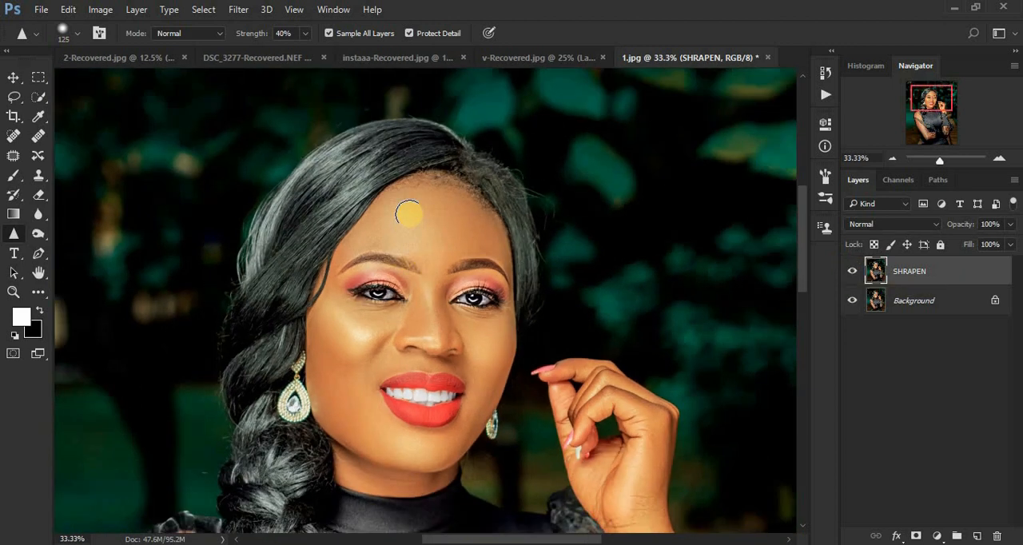
{"action": "key", "text": "bracketright"}
{"action": "key", "text": "bracketright"}
{"action": "key", "text": "bracketright"}
{"action": "key", "text": "bracketright"}
{"action": "key", "text": "bracketright"}
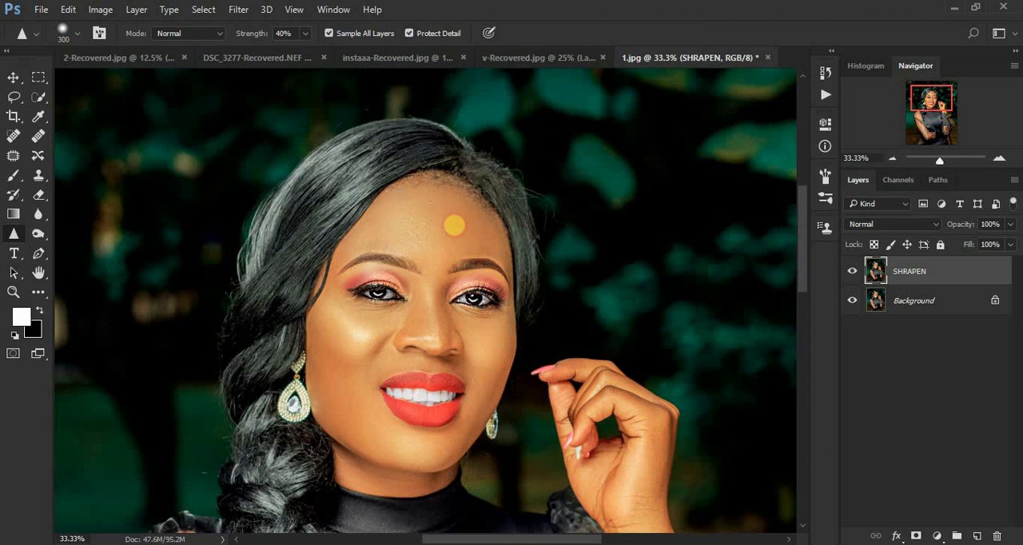
{"action": "mouse_move", "coordinate": [453, 226]}
{"action": "left_mouse_down"}
{"action": "mouse_move", "coordinate": [411, 220]}
{"action": "mouse_move", "coordinate": [357, 247]}
{"action": "mouse_move", "coordinate": [335, 281]}
{"action": "mouse_move", "coordinate": [356, 395]}
{"action": "mouse_move", "coordinate": [329, 336]}
{"action": "mouse_move", "coordinate": [353, 373]}
{"action": "mouse_move", "coordinate": [368, 337]}
{"action": "mouse_move", "coordinate": [464, 337]}
{"action": "mouse_move", "coordinate": [435, 329]}
{"action": "mouse_move", "coordinate": [483, 341]}
{"action": "mouse_move", "coordinate": [463, 327]}
{"action": "mouse_move", "coordinate": [486, 374]}
{"action": "mouse_move", "coordinate": [478, 399]}
{"action": "mouse_move", "coordinate": [438, 432]}
{"action": "mouse_move", "coordinate": [378, 434]}
{"action": "mouse_move", "coordinate": [332, 403]}
{"action": "mouse_move", "coordinate": [318, 374]}
{"action": "mouse_move", "coordinate": [339, 425]}
{"action": "mouse_move", "coordinate": [379, 454]}
{"action": "mouse_move", "coordinate": [345, 403]}
{"action": "mouse_move", "coordinate": [356, 408]}
{"action": "mouse_move", "coordinate": [366, 458]}
{"action": "mouse_move", "coordinate": [389, 464]}
{"action": "mouse_move", "coordinate": [401, 434]}
{"action": "left_mouse_up"}
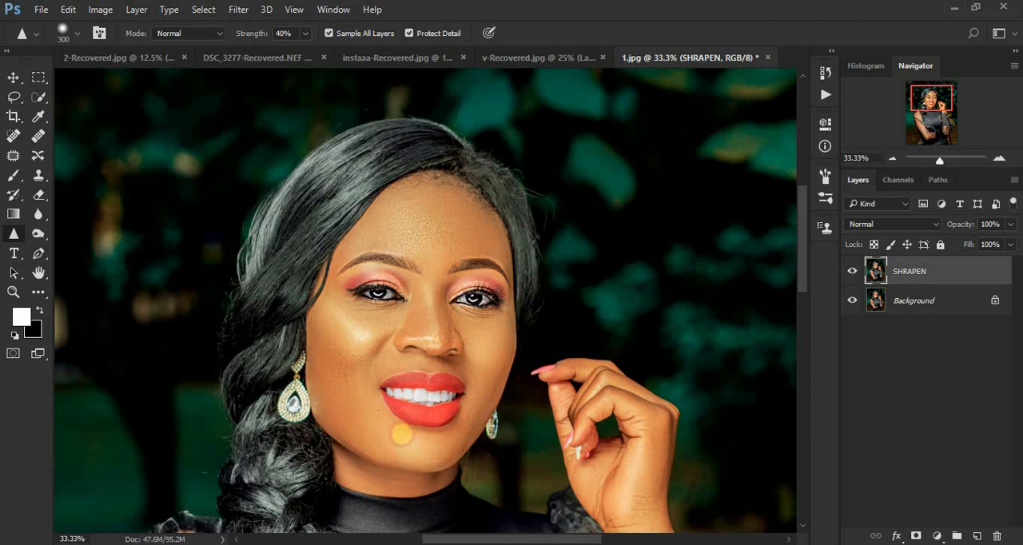
{"action": "mouse_move", "coordinate": [352, 355]}
{"action": "left_mouse_down"}
{"action": "mouse_move", "coordinate": [350, 345]}
{"action": "mouse_move", "coordinate": [419, 331]}
{"action": "mouse_move", "coordinate": [423, 310]}
{"action": "left_mouse_up"}
{"action": "mouse_move", "coordinate": [424, 256]}
{"action": "left_mouse_down"}
{"action": "mouse_move", "coordinate": [504, 263]}
{"action": "mouse_move", "coordinate": [415, 239]}
{"action": "mouse_move", "coordinate": [363, 273]}
{"action": "mouse_move", "coordinate": [351, 324]}
{"action": "mouse_move", "coordinate": [382, 398]}
{"action": "mouse_move", "coordinate": [407, 419]}
{"action": "mouse_move", "coordinate": [468, 391]}
{"action": "left_mouse_up"}
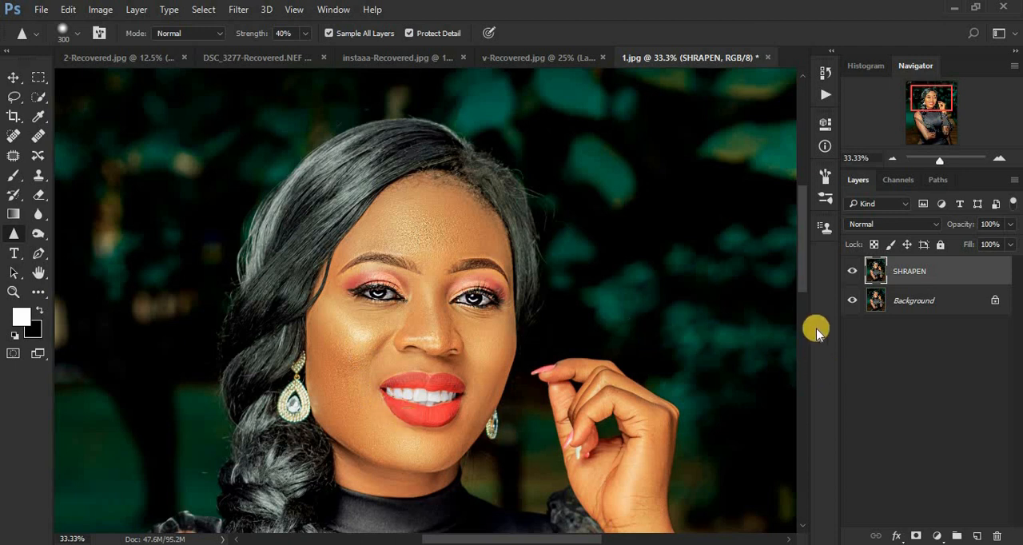
Toggle the SHRAPEN layer's visibility to compare the sharpened skin with the original, both close up and in the full portrait.
{"action": "left_click", "coordinate": [852, 271]}
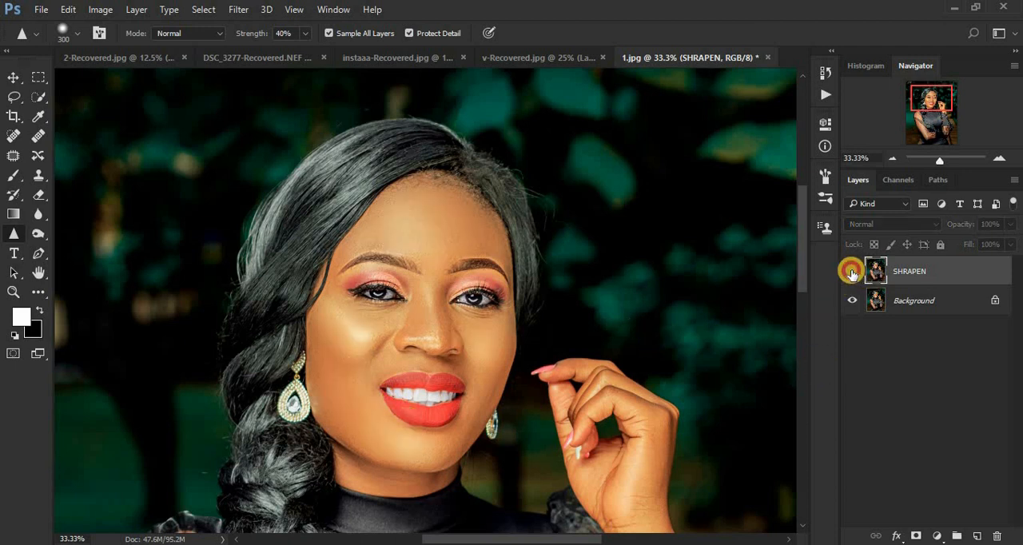
{"action": "left_click", "coordinate": [852, 271]}
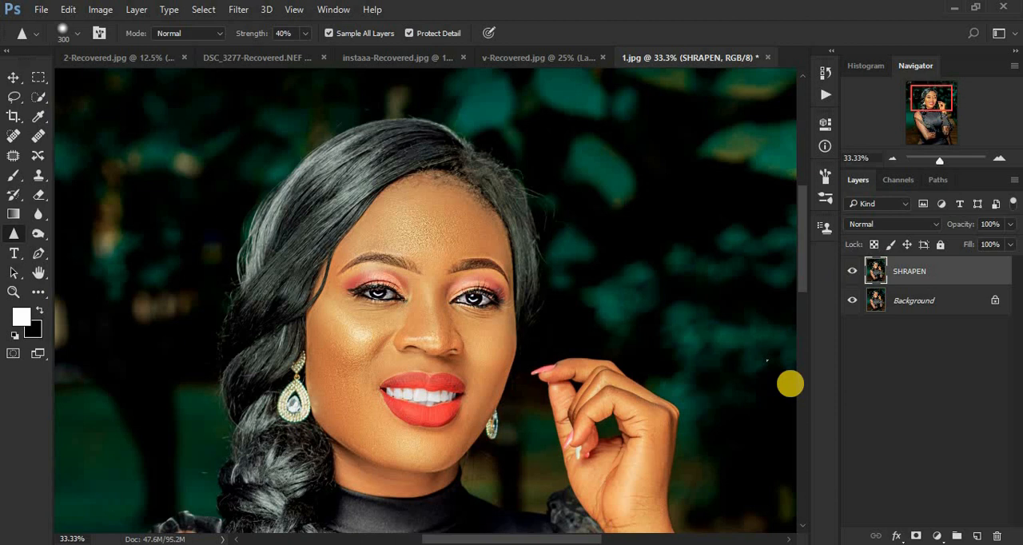
{"action": "key", "text": "ctrl+minus"}
{"action": "key", "text": "ctrl+minus"}
{"action": "key", "text": "ctrl+minus"}
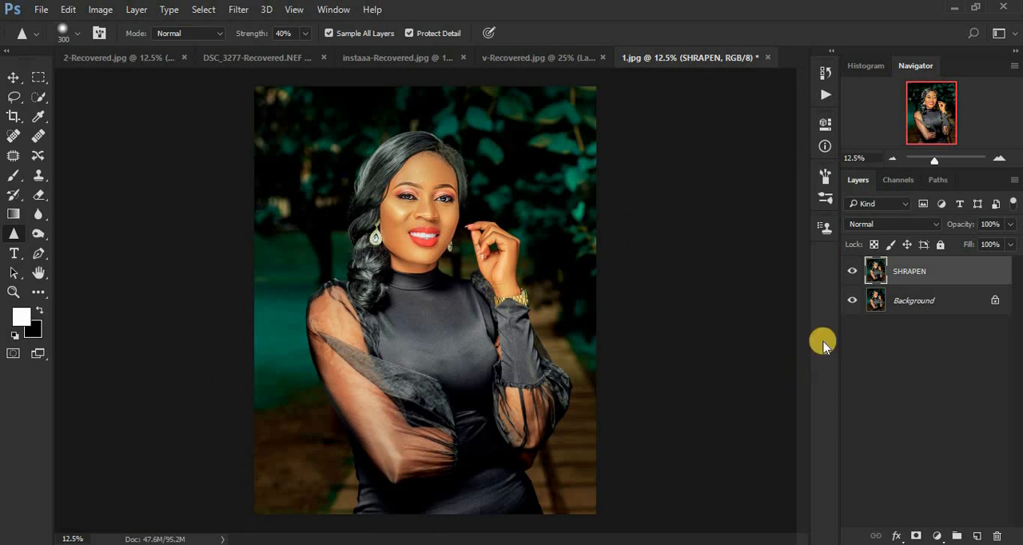
{"action": "left_click", "coordinate": [852, 274]}
{"action": "left_click", "coordinate": [852, 274]}
{"action": "left_click", "coordinate": [852, 274]}
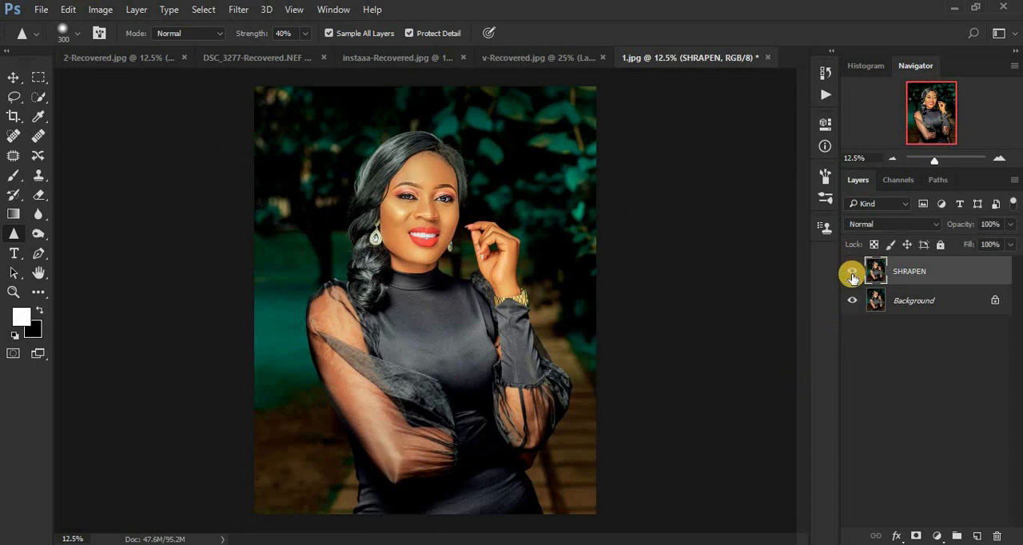
{"action": "left_click", "coordinate": [852, 274]}
{"action": "left_click", "coordinate": [852, 274]}
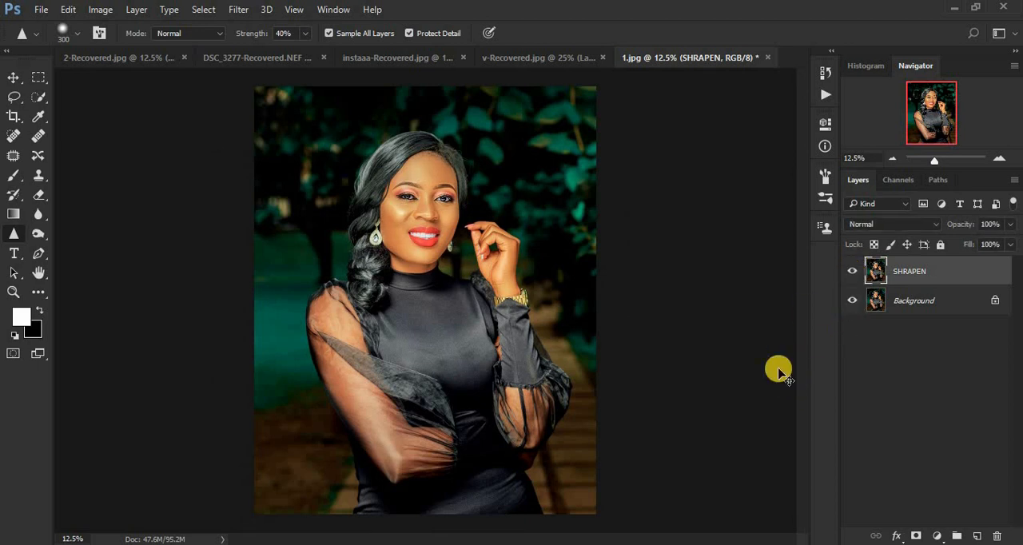
Sharpen a patch of the black dress at the chest and compare it with the original by toggling the SHRAPEN layer.
{"action": "key", "text": "ctrl+plus"}
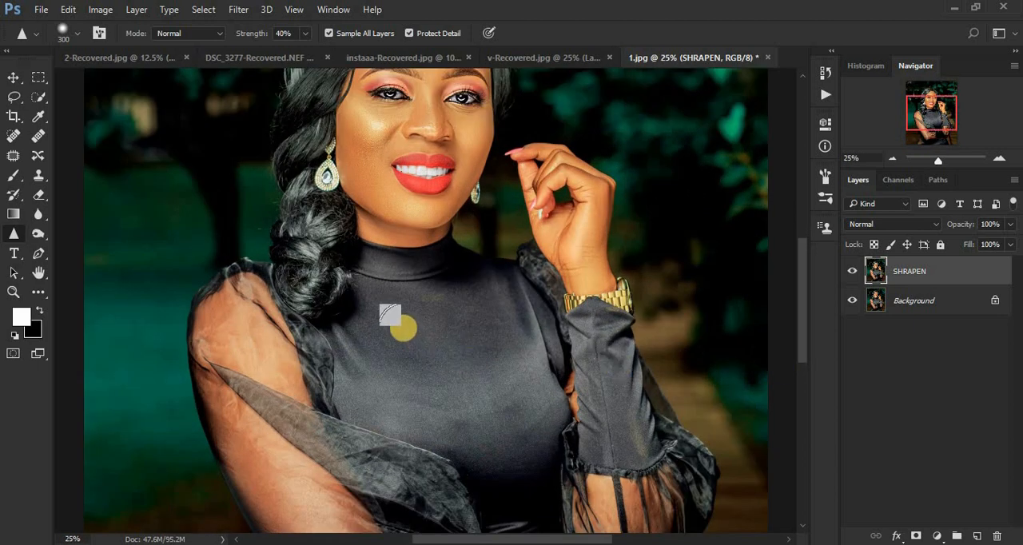
{"action": "mouse_move", "coordinate": [409, 328]}
{"action": "left_mouse_down"}
{"action": "mouse_move", "coordinate": [445, 383]}
{"action": "mouse_move", "coordinate": [432, 335]}
{"action": "mouse_move", "coordinate": [690, 424]}
{"action": "mouse_move", "coordinate": [439, 382]}
{"action": "mouse_move", "coordinate": [437, 333]}
{"action": "mouse_move", "coordinate": [423, 369]}
{"action": "mouse_move", "coordinate": [613, 363]}
{"action": "mouse_move", "coordinate": [468, 388]}
{"action": "mouse_move", "coordinate": [394, 337]}
{"action": "left_mouse_up"}
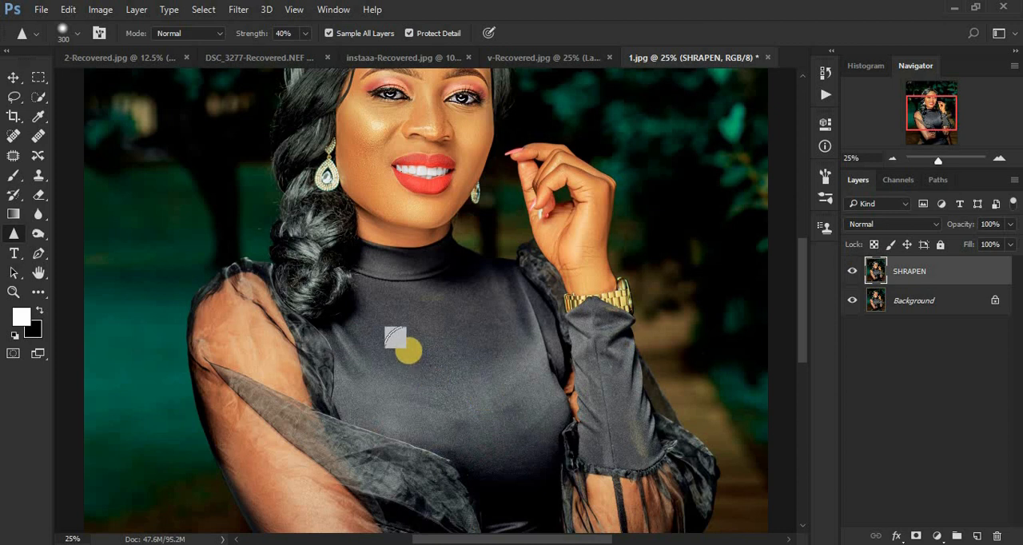
{"action": "left_click", "coordinate": [852, 271]}
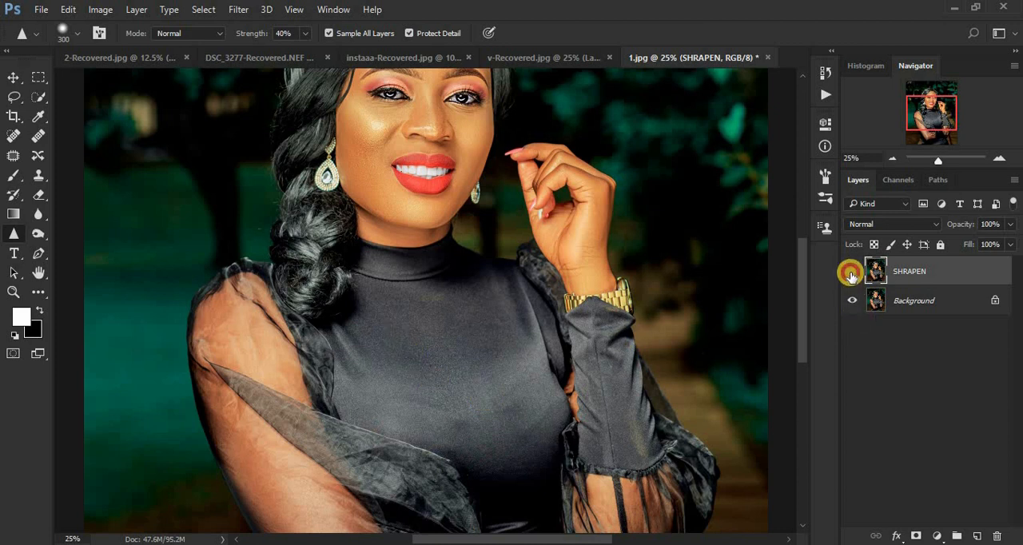
{"action": "left_click", "coordinate": [852, 273]}
{"action": "left_click", "coordinate": [851, 274]}
{"action": "left_click", "coordinate": [851, 273]}
{"action": "left_click", "coordinate": [852, 273]}
{"action": "left_click", "coordinate": [850, 274]}
{"action": "left_click", "coordinate": [849, 274]}
{"action": "left_click", "coordinate": [850, 274]}
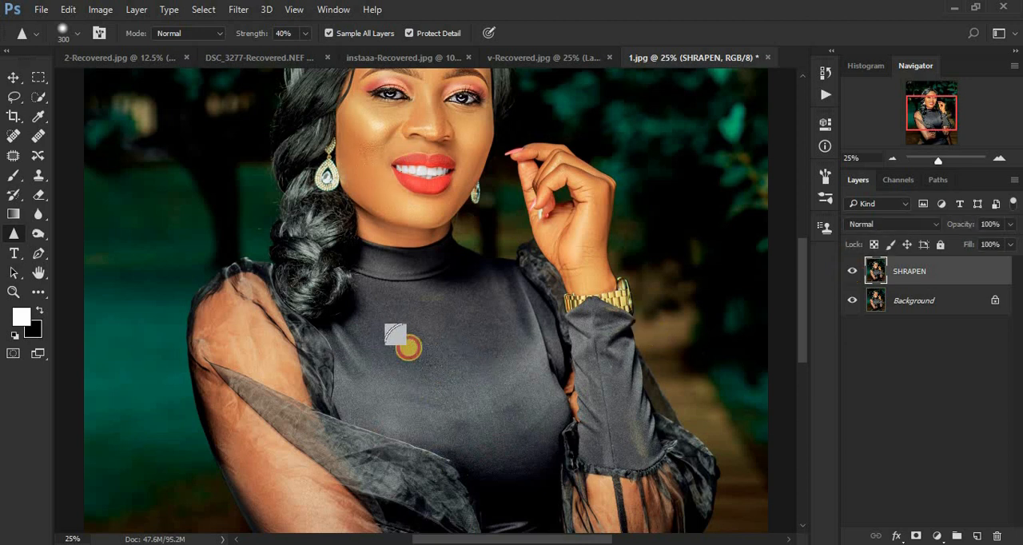
Sharpen the dress fabric at the chest more heavily and check it against the unsharpened image.
{"action": "mouse_move", "coordinate": [472, 320]}
{"action": "left_mouse_down"}
{"action": "mouse_move", "coordinate": [423, 367]}
{"action": "mouse_move", "coordinate": [471, 339]}
{"action": "mouse_move", "coordinate": [403, 347]}
{"action": "mouse_move", "coordinate": [462, 355]}
{"action": "mouse_move", "coordinate": [408, 344]}
{"action": "left_mouse_up"}
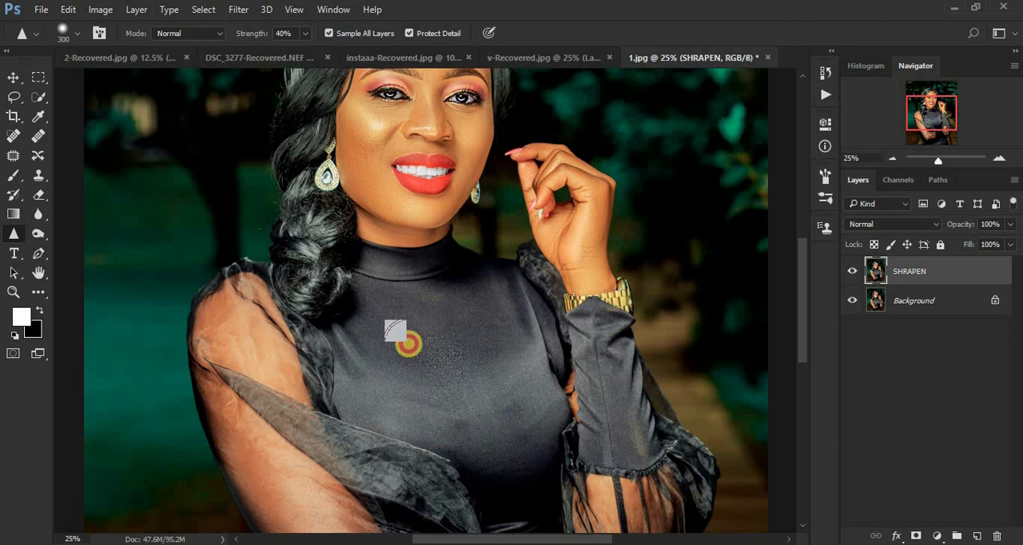
{"action": "left_click", "coordinate": [854, 274]}
{"action": "left_click", "coordinate": [853, 274]}
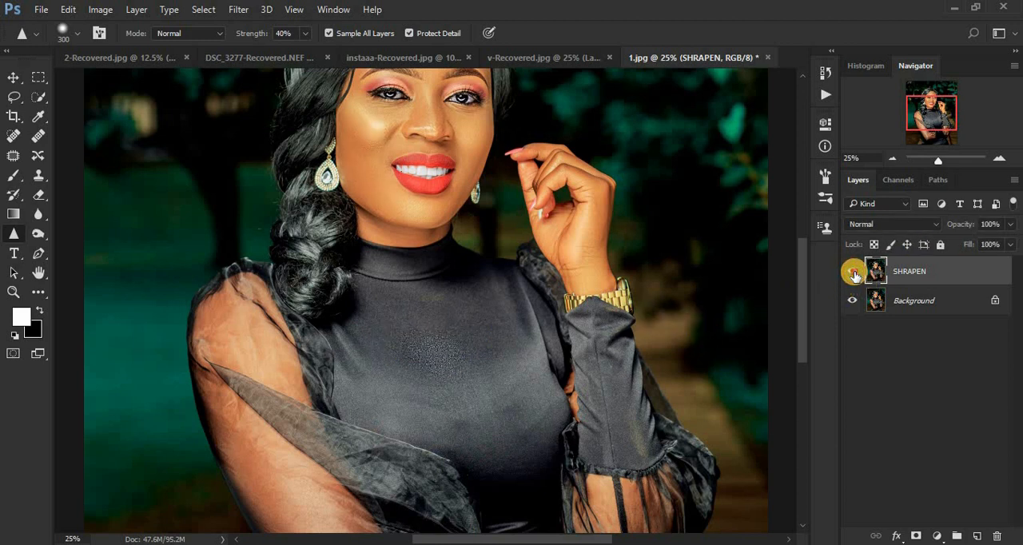
{"action": "left_click", "coordinate": [853, 274]}
{"action": "left_click", "coordinate": [854, 275]}
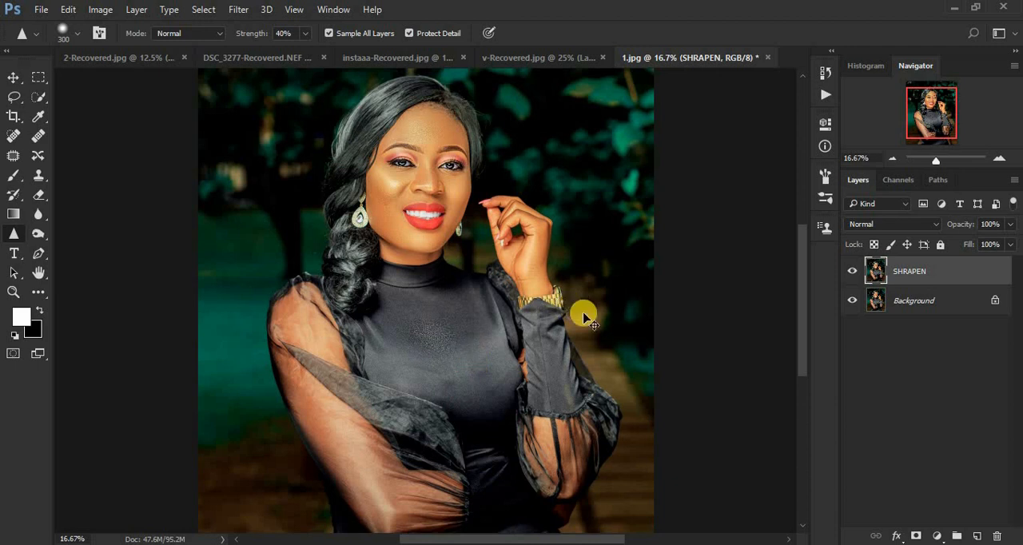
Delete the SHRAPEN layer.
{"action": "key", "text": "ctrl+minus"}
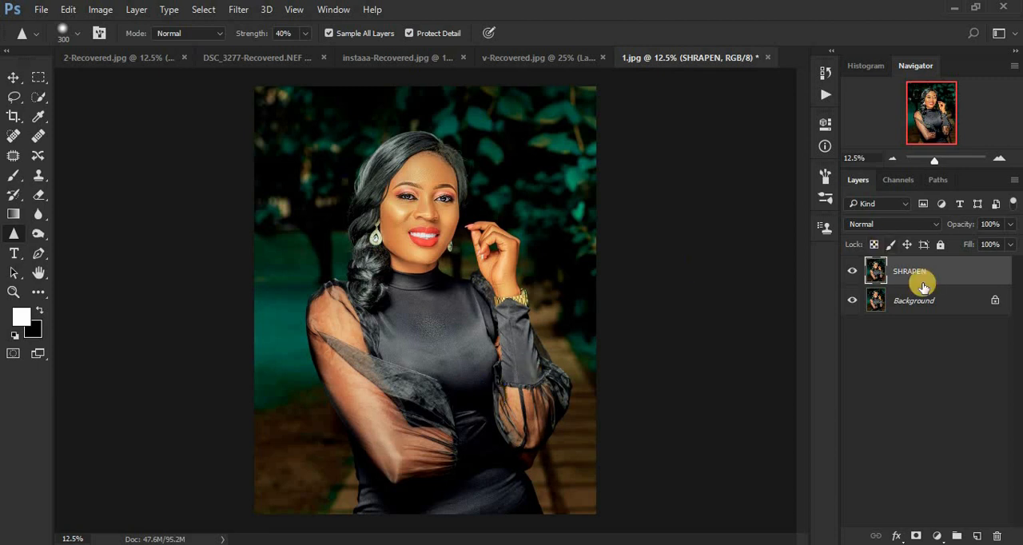
{"action": "left_click_drag", "start_coordinate": [922, 277], "coordinate": [997, 536]}
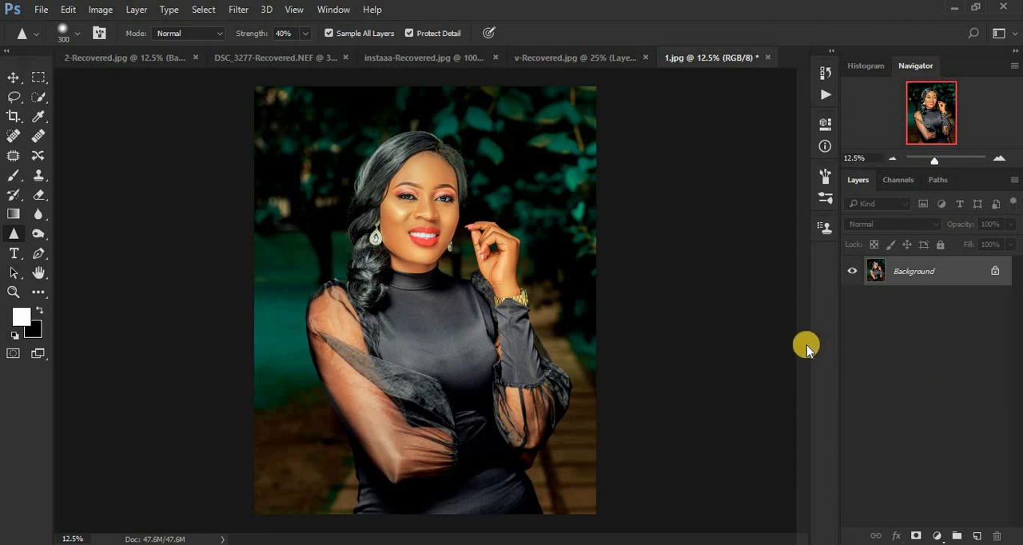
Convert a new copy of the Background layer to a smart object and duplicate that smart object layer.
{"action": "key", "text": "ctrl+j"}
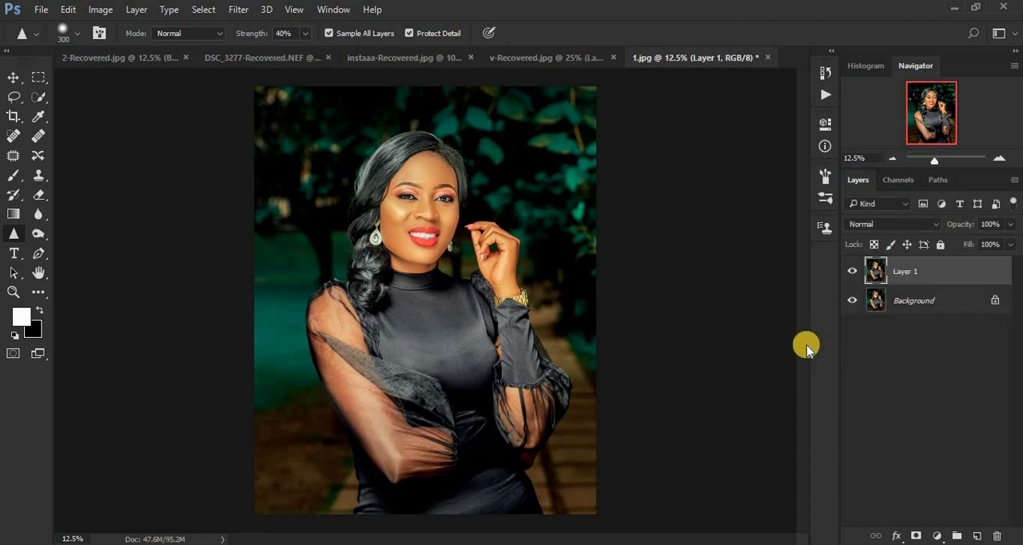
{"action": "left_click", "coordinate": [903, 273]}
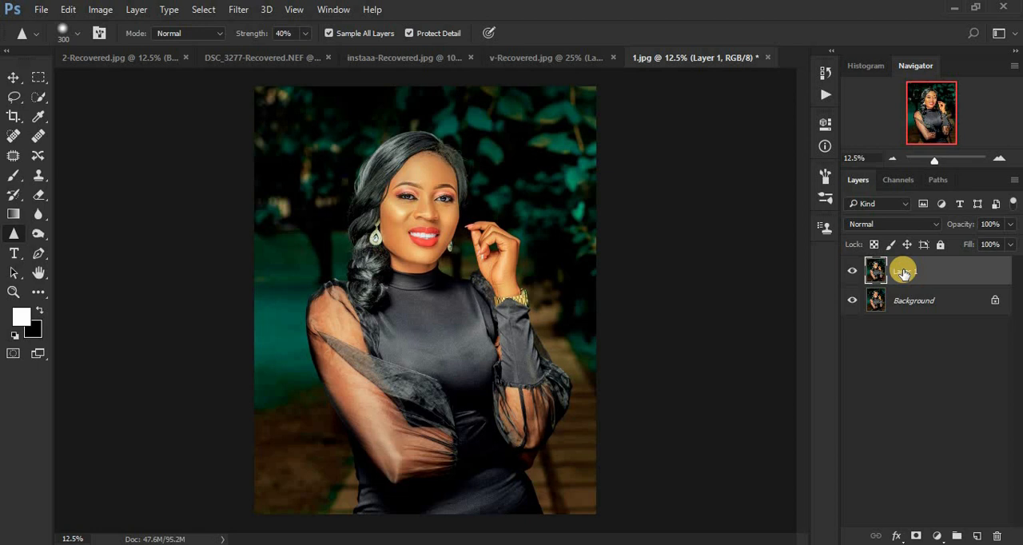
{"action": "right_click", "coordinate": [948, 275]}
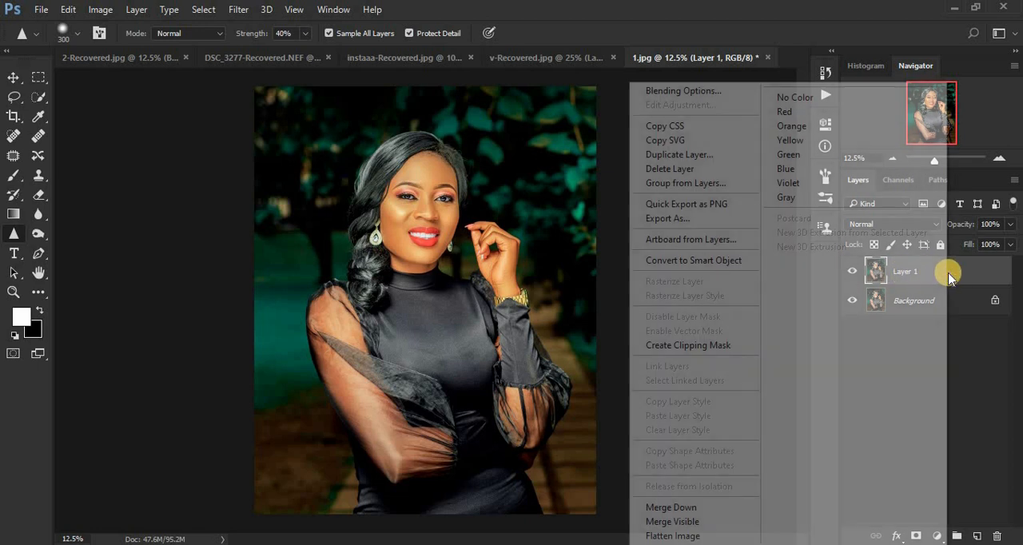
{"action": "left_click", "coordinate": [681, 263]}
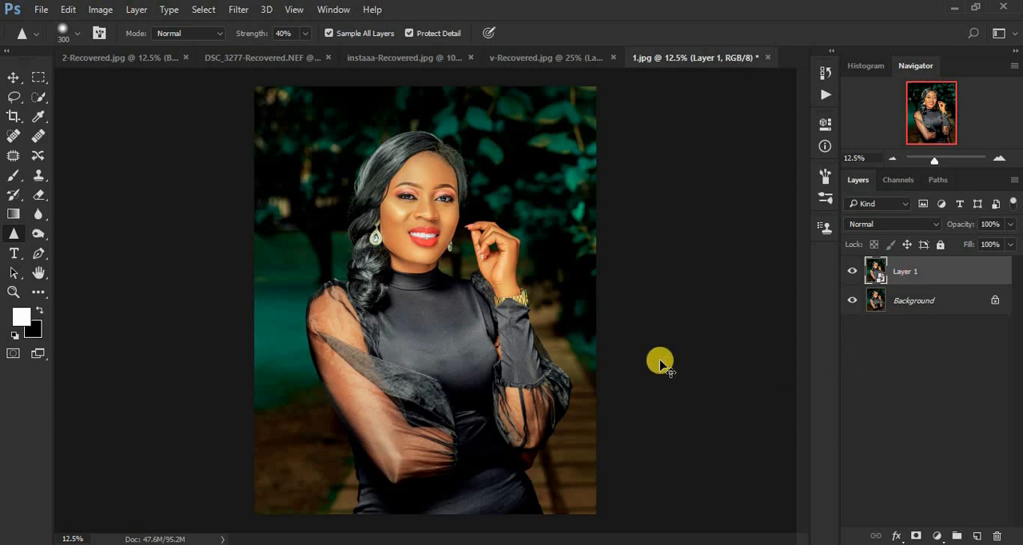
{"action": "key", "text": "ctrl+j"}
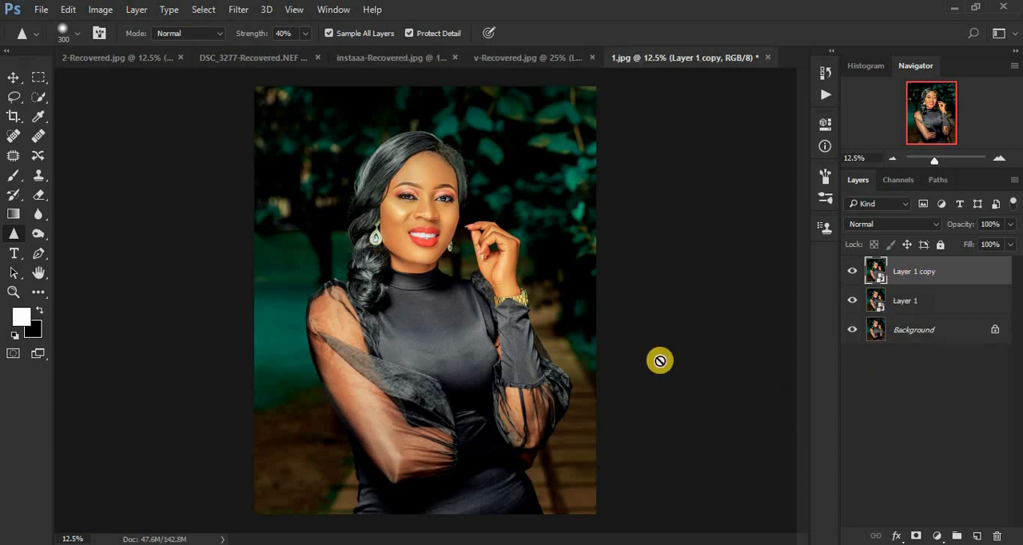
Rename the lower smart object layer BLUR and the upper copy HIGHPASS.
{"action": "double_click", "coordinate": [904, 302]}
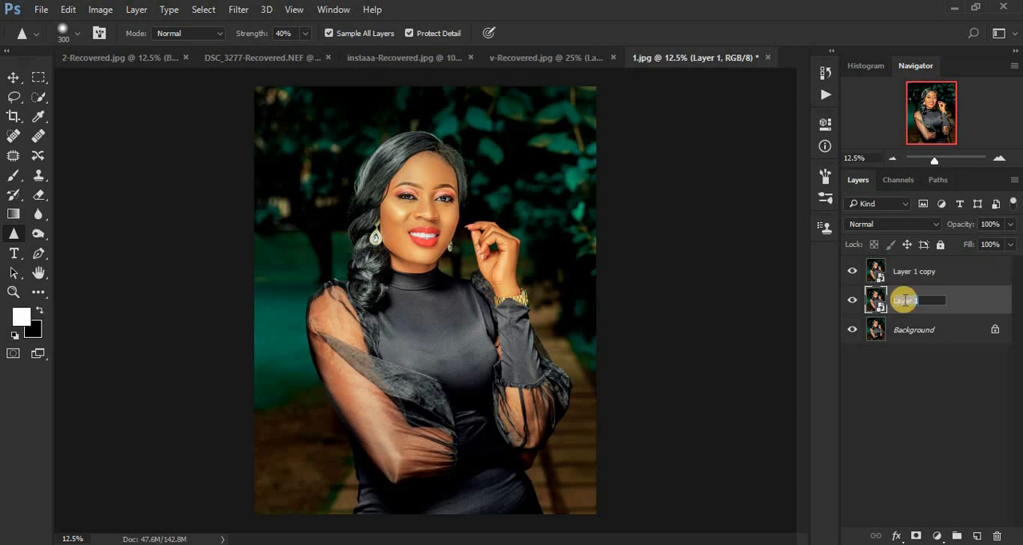
{"action": "type", "text": "BLUR"}
{"action": "key", "text": "Return"}
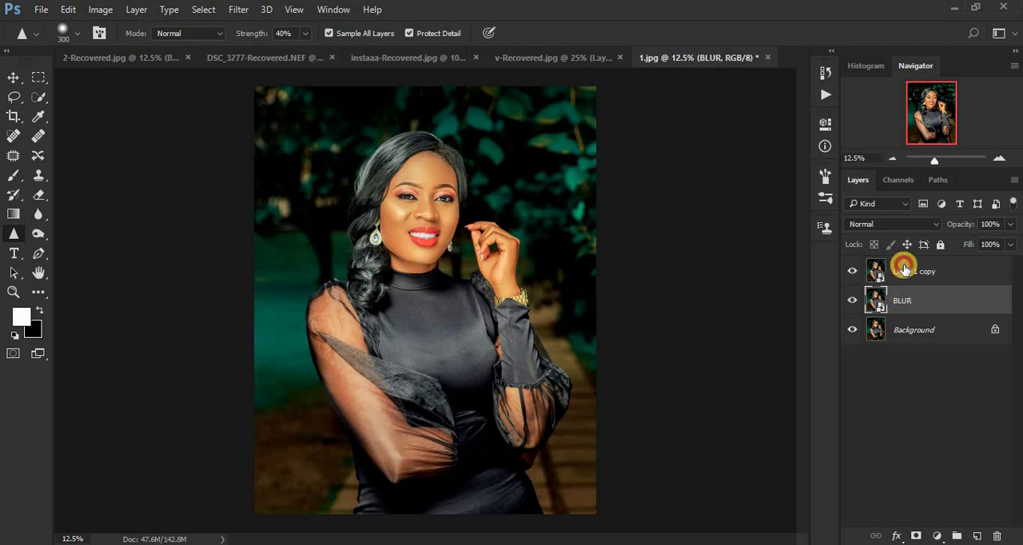
{"action": "double_click", "coordinate": [904, 271]}
{"action": "key", "text": "BackSpace"}
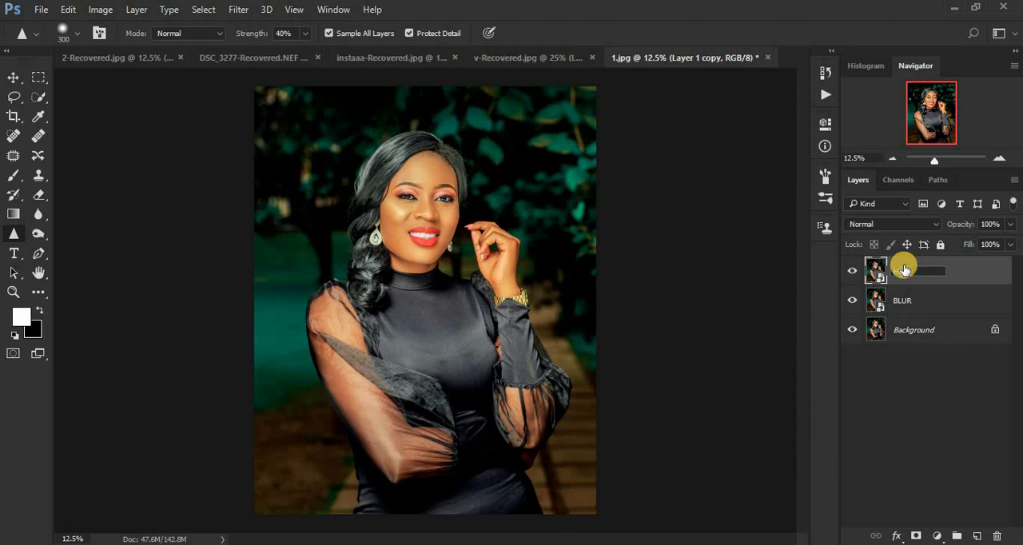
{"action": "type", "text": "HIGH PASS"}
{"action": "key", "text": "Return"}
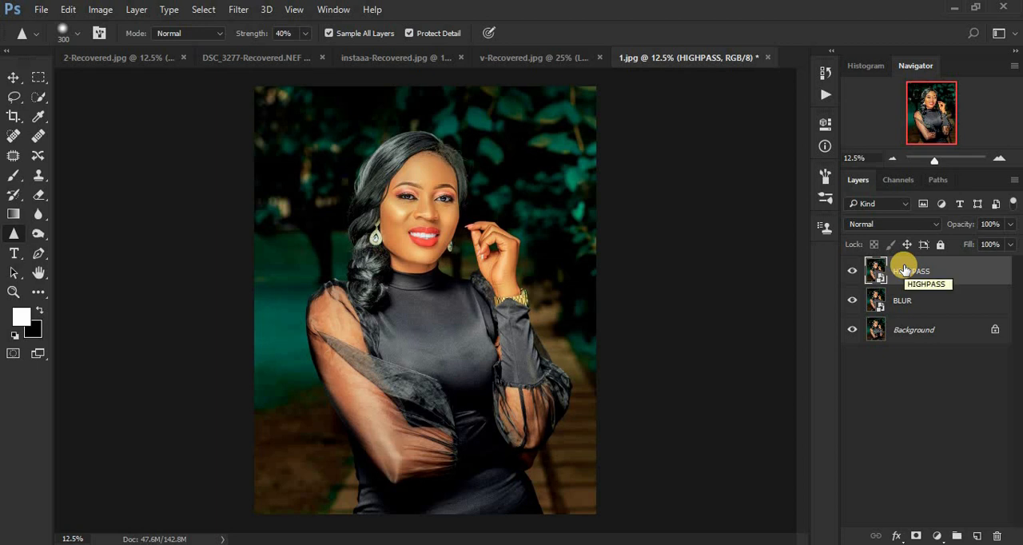
Hide the HIGHPASS layer and apply a Gaussian Blur with a radius of 2 pixels to the BLUR layer.
{"action": "left_click", "coordinate": [852, 274]}
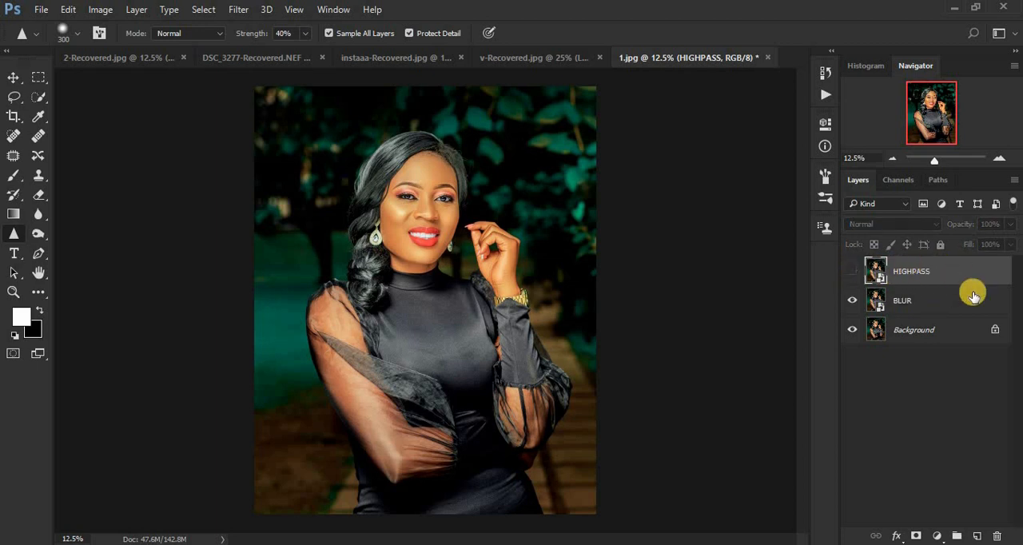
{"action": "left_click", "coordinate": [932, 302]}
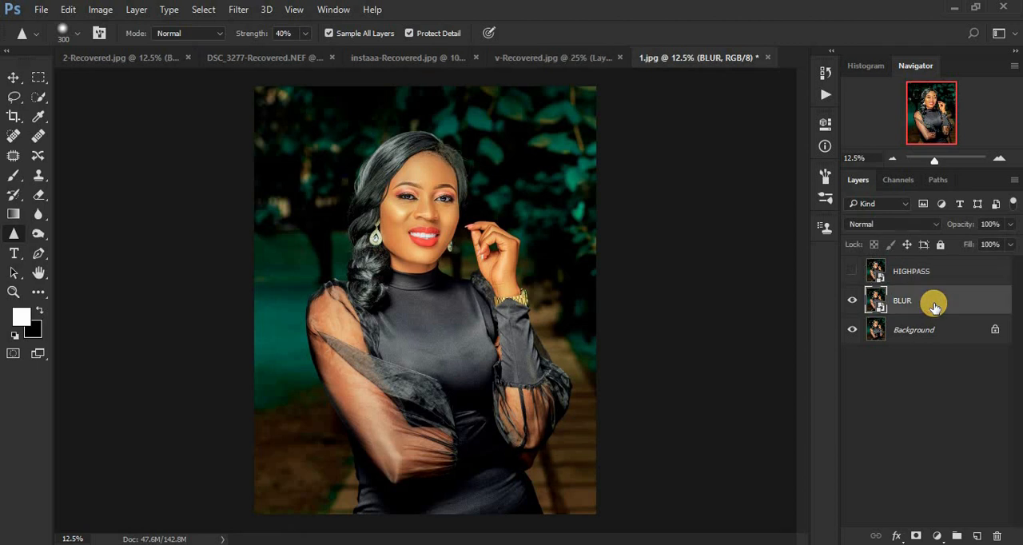
{"action": "left_click", "coordinate": [239, 9]}
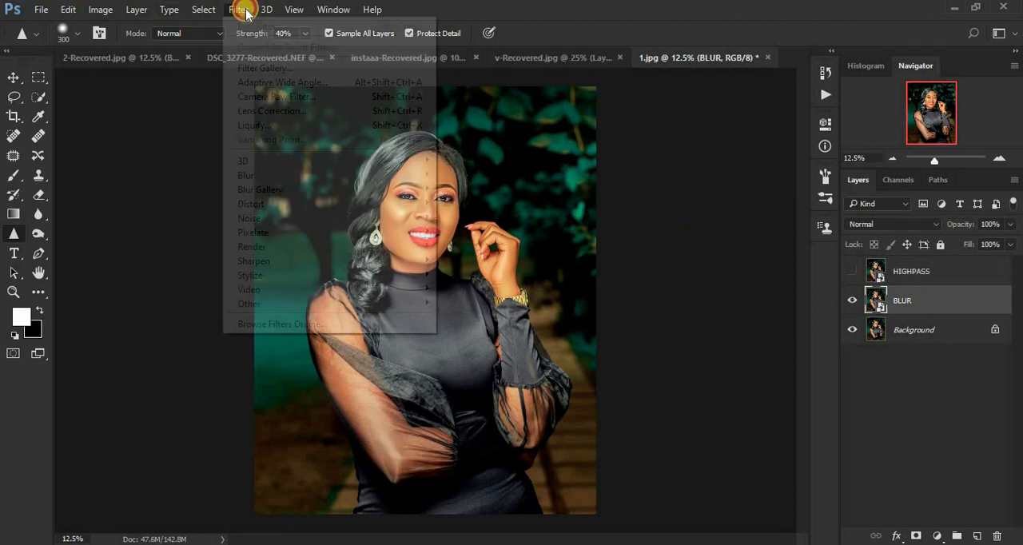
{"action": "mouse_move", "coordinate": [290, 174]}
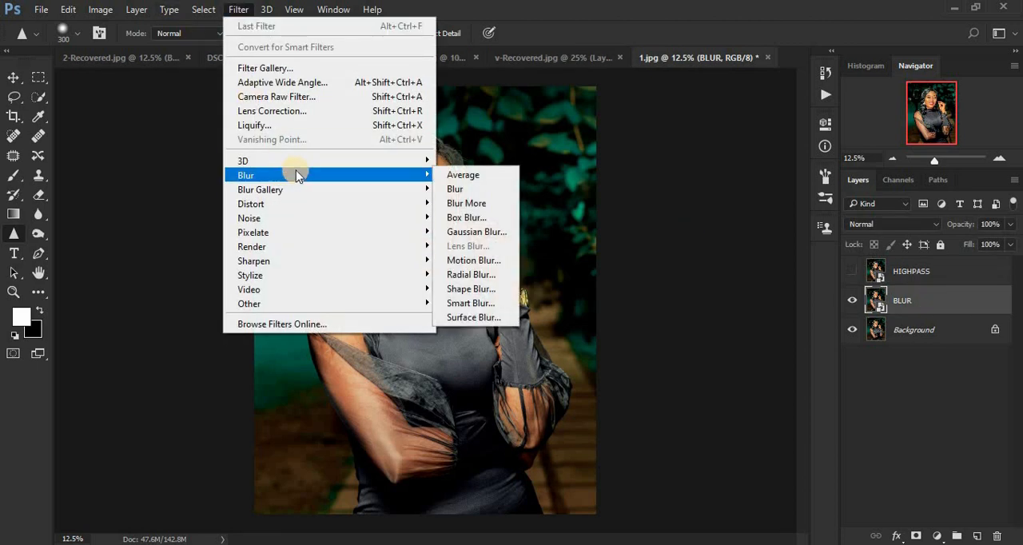
{"action": "left_click", "coordinate": [472, 232]}
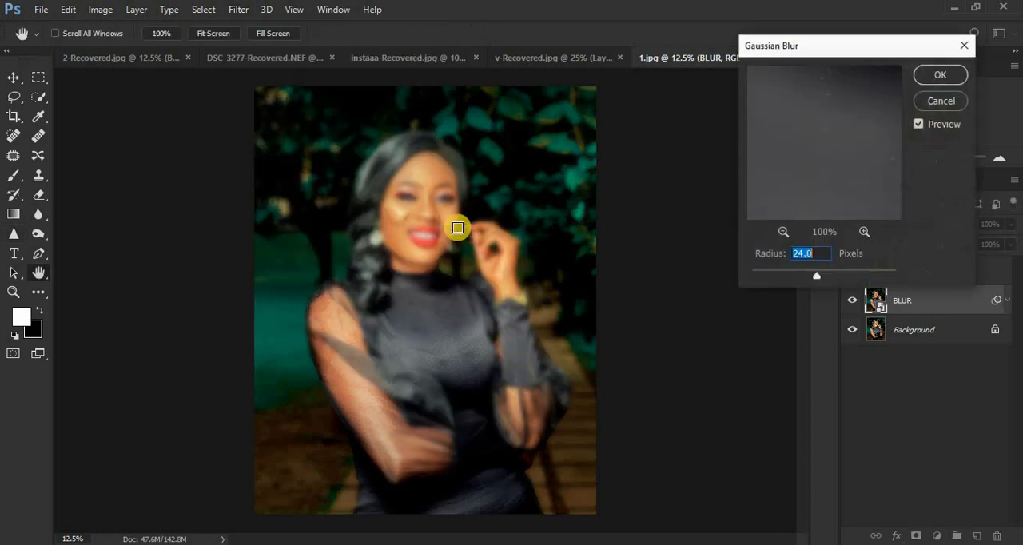
{"action": "left_click_drag", "start_coordinate": [816, 276], "coordinate": [744, 272]}
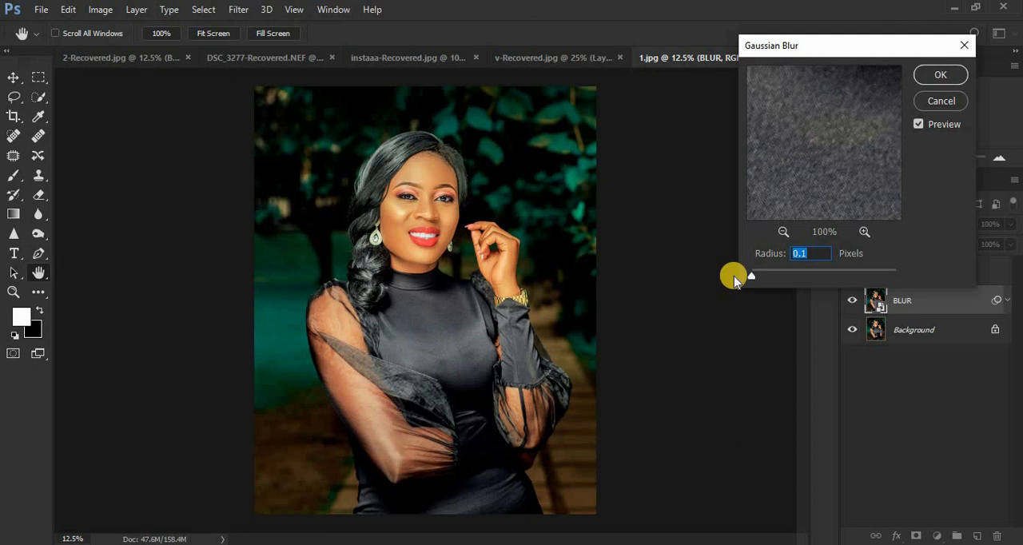
{"action": "type", "text": "2"}
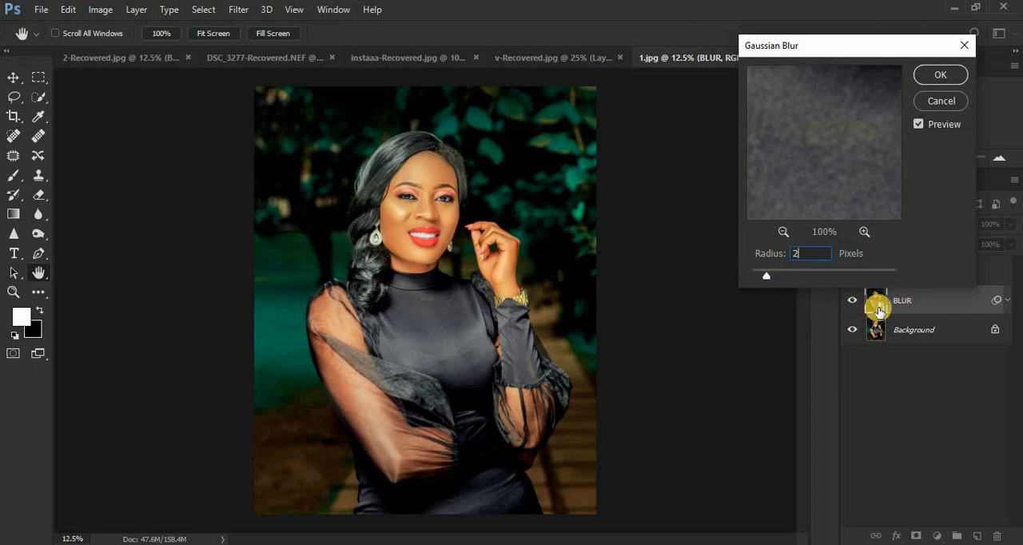
{"action": "left_click", "coordinate": [940, 75]}
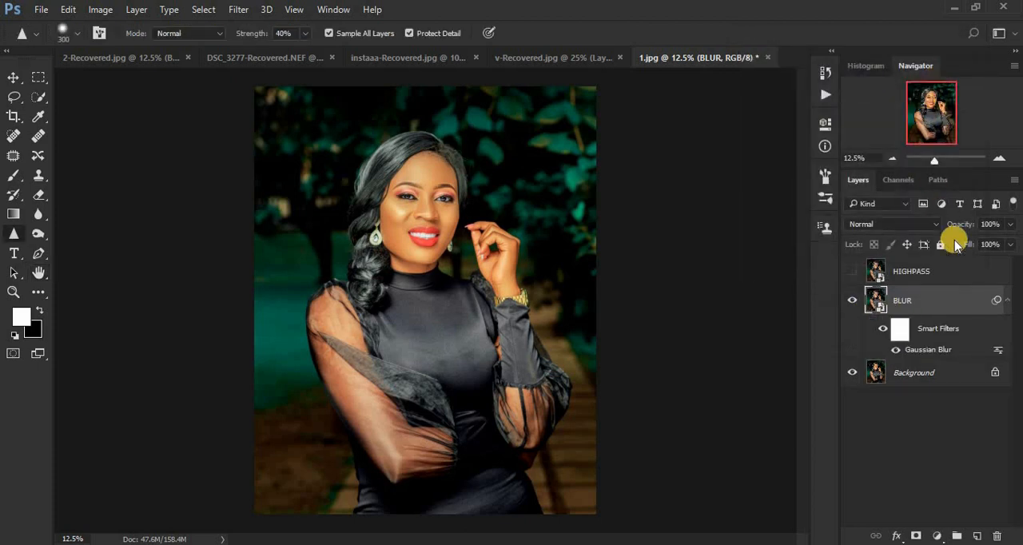
Show the HIGHPASS layer again and apply a High Pass filter with a radius of 2.0 pixels to it.
{"action": "left_click", "coordinate": [852, 274]}
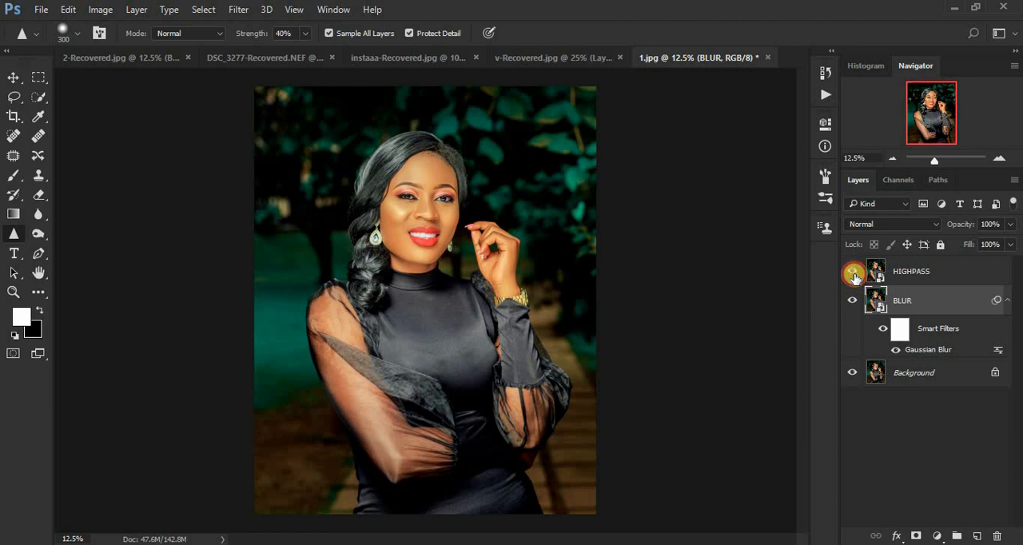
{"action": "left_click", "coordinate": [934, 275]}
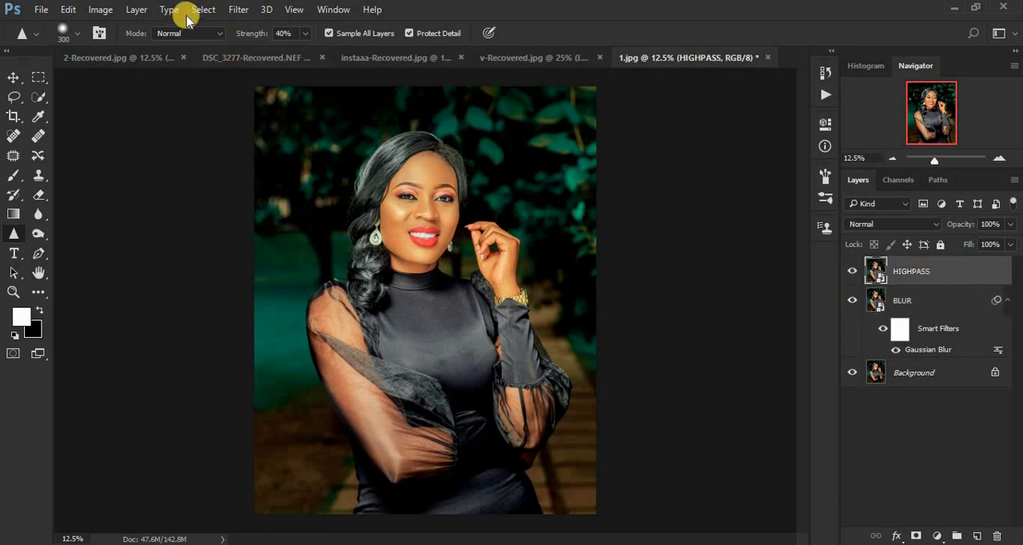
{"action": "left_click", "coordinate": [244, 11]}
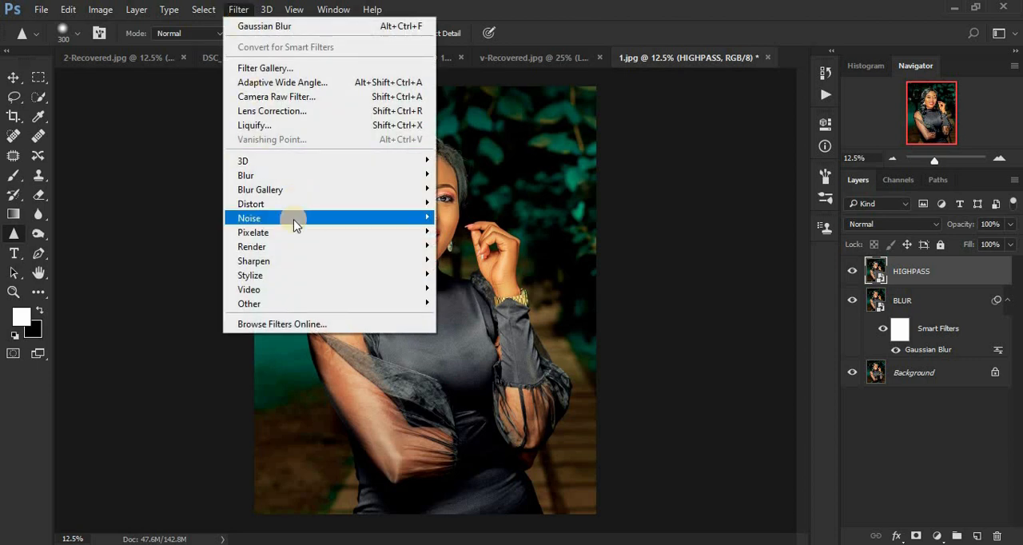
{"action": "mouse_move", "coordinate": [361, 303]}
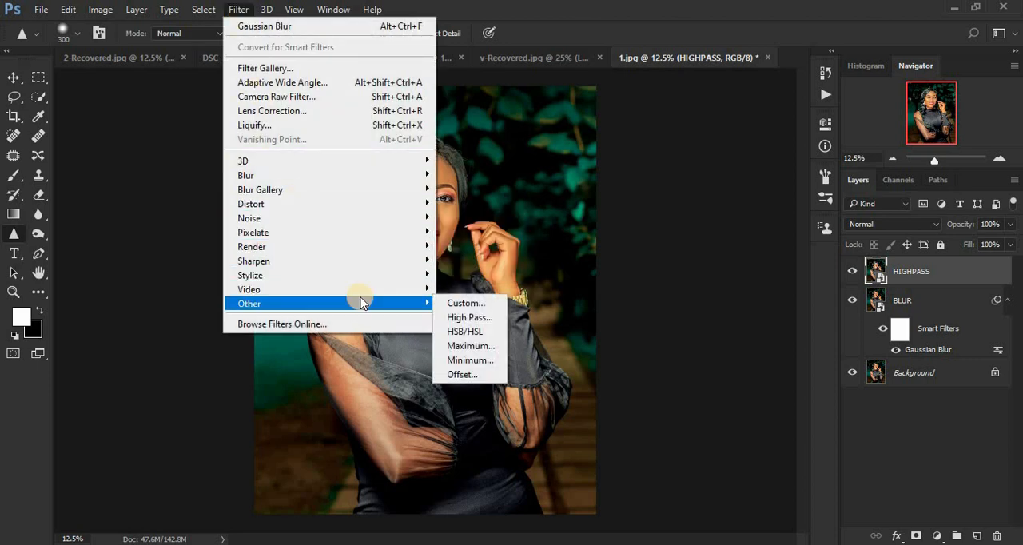
{"action": "left_click", "coordinate": [484, 319]}
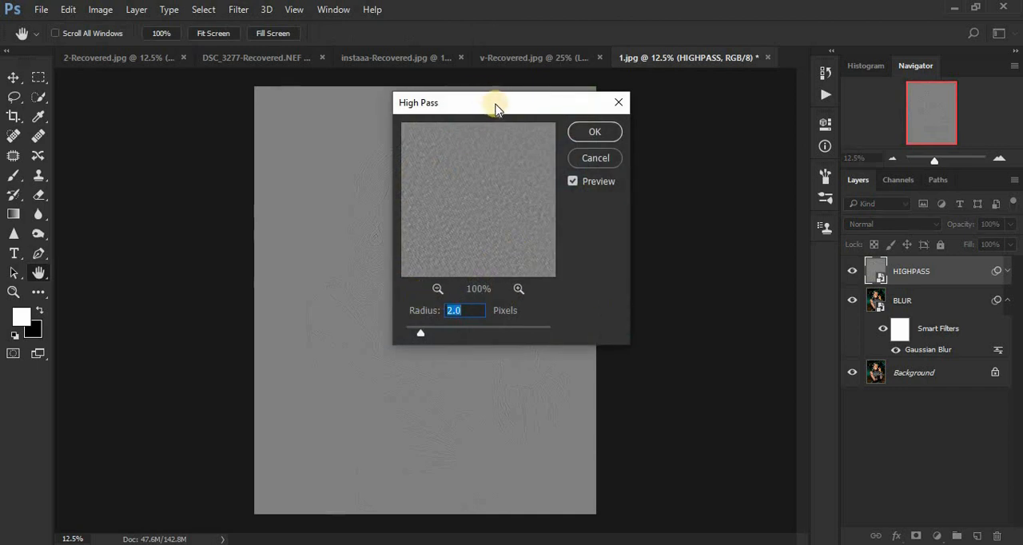
{"action": "left_click_drag", "start_coordinate": [579, 100], "coordinate": [789, 102]}
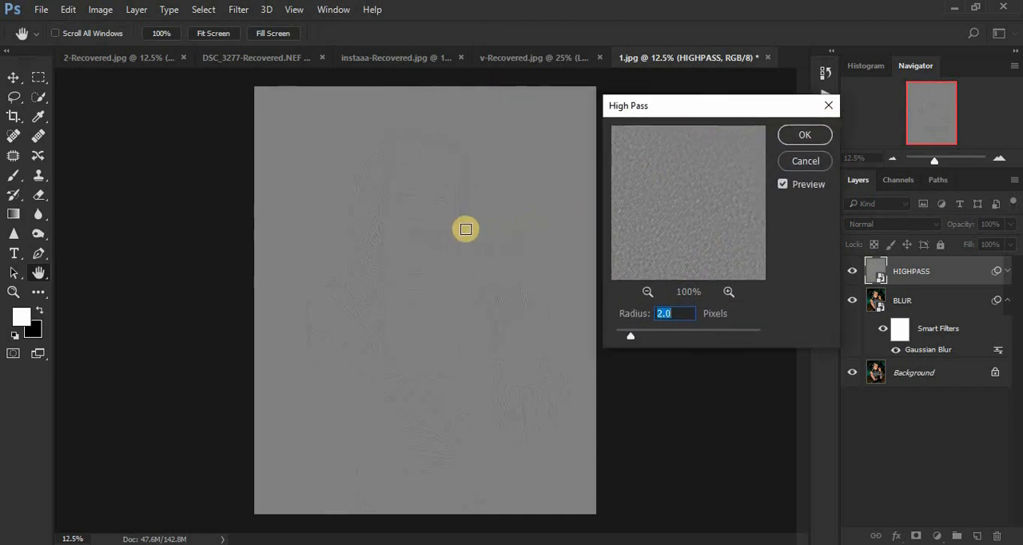
{"action": "key", "text": "ctrl+plus"}
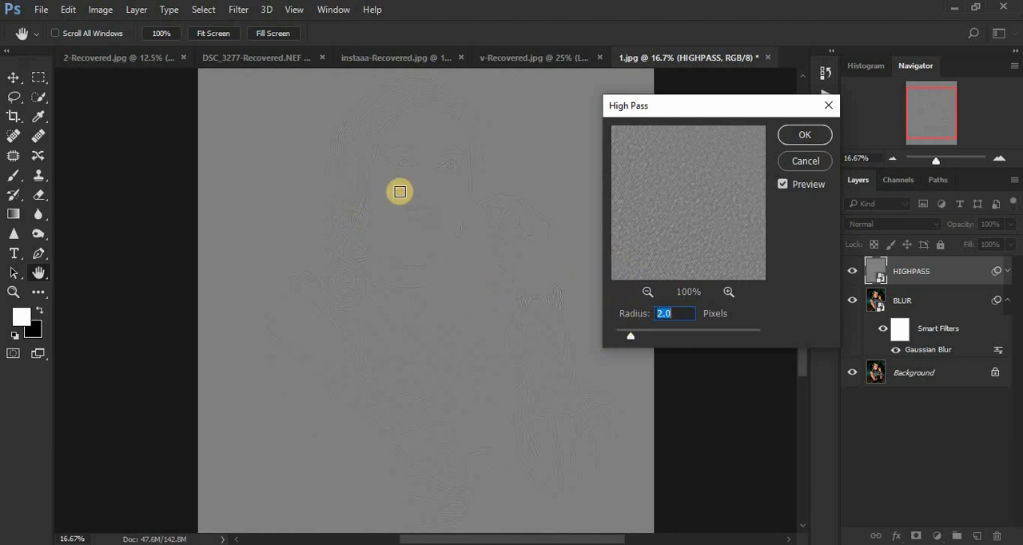
{"action": "left_click", "coordinate": [399, 190], "text": "ctrl"}
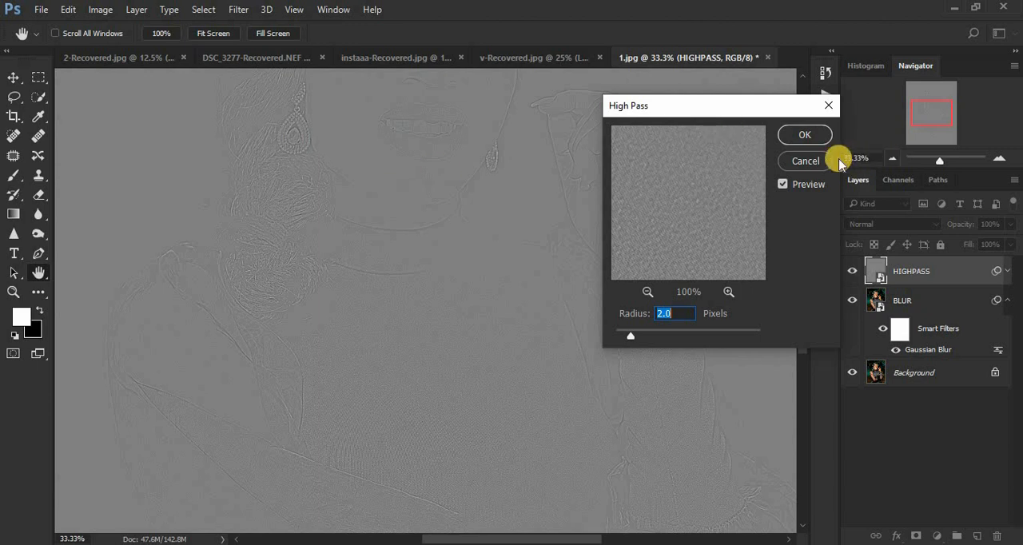
{"action": "left_click", "coordinate": [806, 136]}
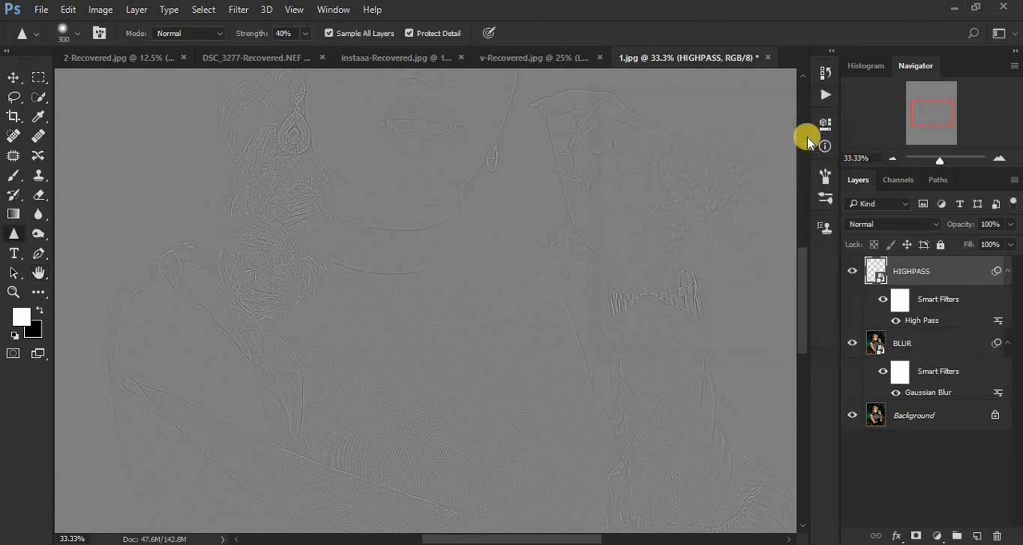
Set the blend mode of the HIGHPASS layer to Linear Light.
{"action": "left_click", "coordinate": [891, 226]}
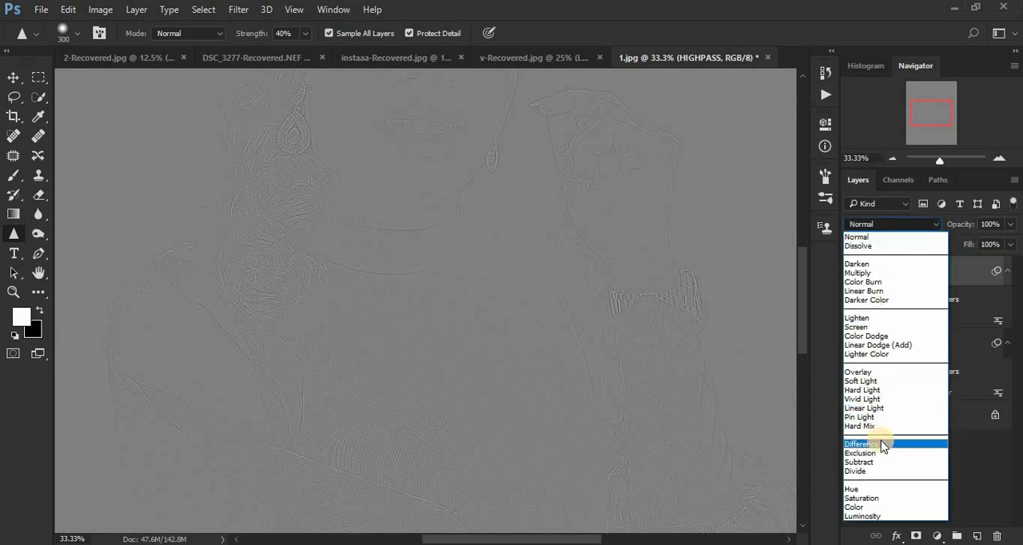
{"action": "left_click", "coordinate": [873, 408]}
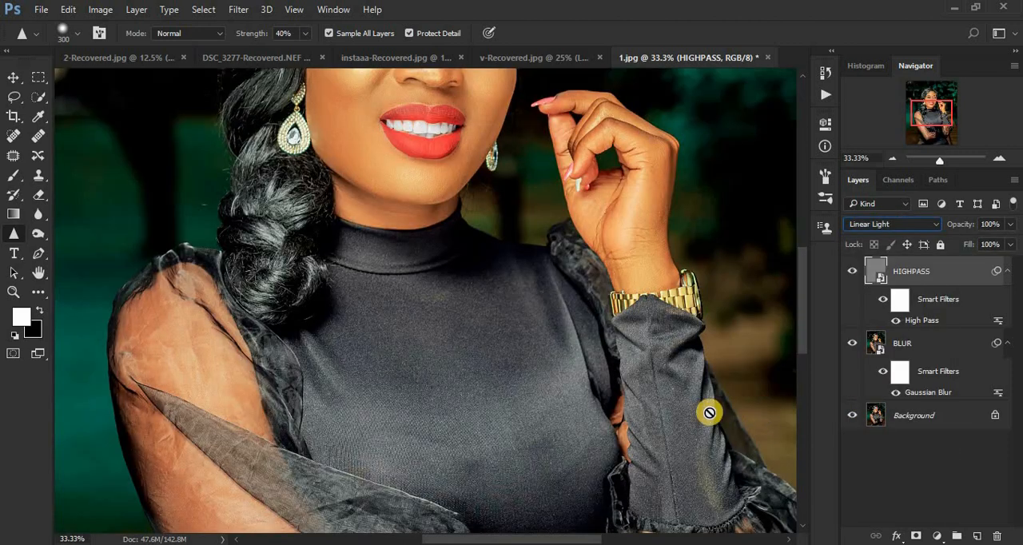
{"action": "key", "text": "ctrl+minus"}
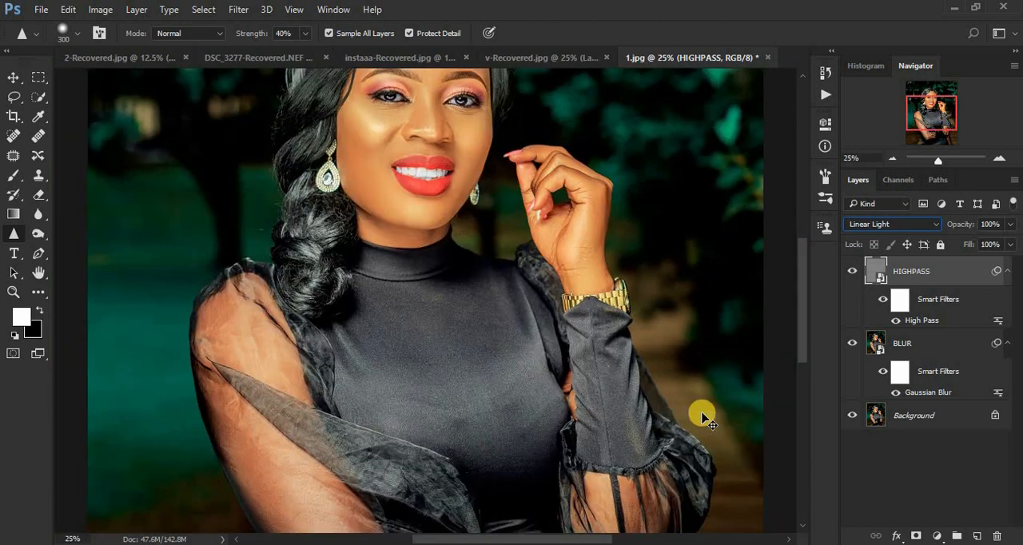
{"action": "key", "text": "ctrl+minus"}
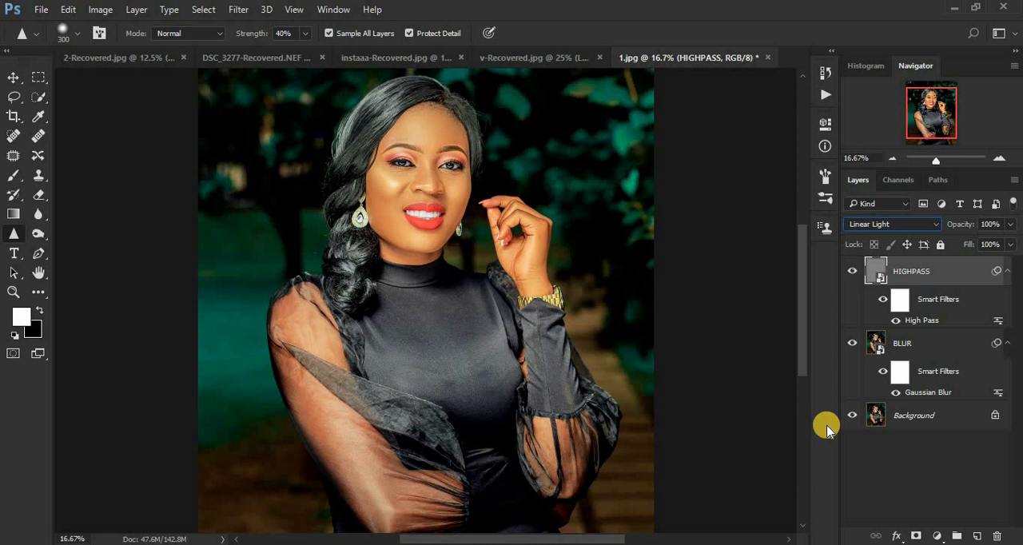
Group the HIGHPASS and BLUR layers and name the group SHARPENING.
{"action": "left_click", "coordinate": [940, 349]}
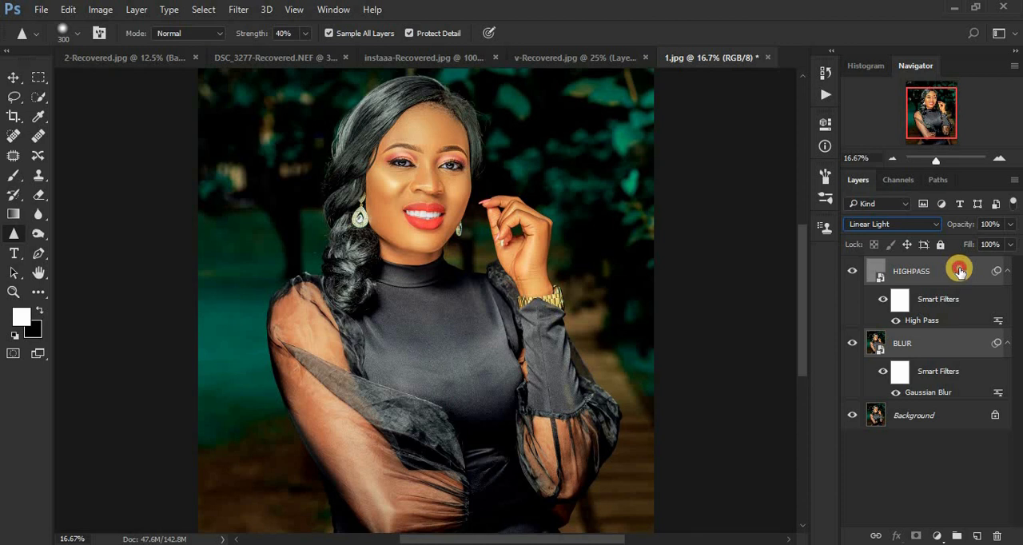
{"action": "left_click_drag", "start_coordinate": [960, 271], "coordinate": [957, 537]}
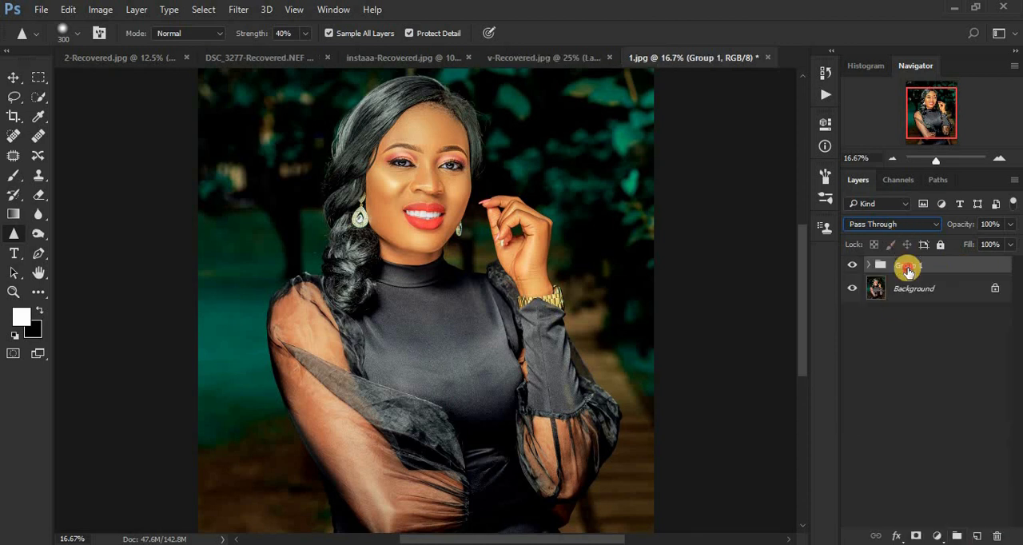
{"action": "double_click", "coordinate": [908, 267]}
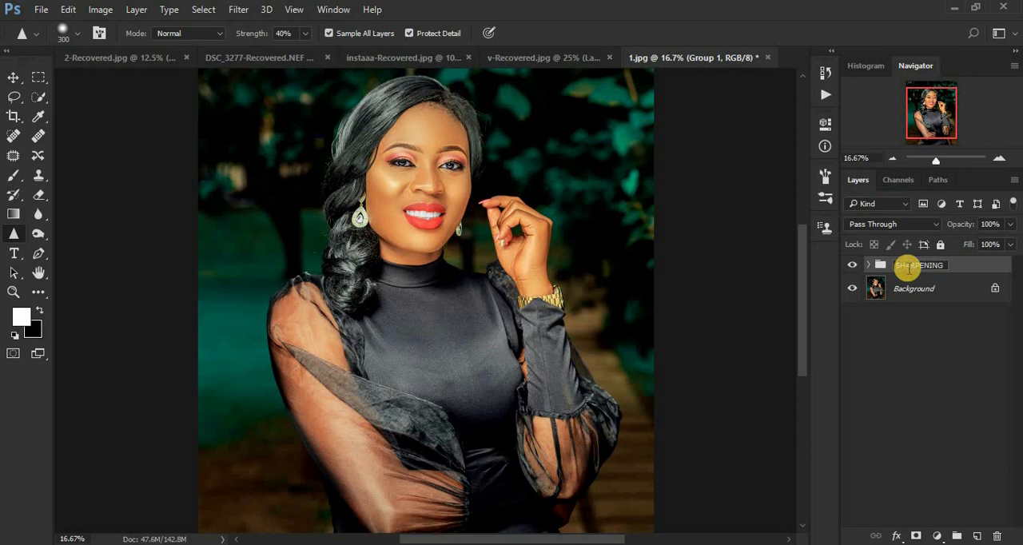
{"action": "key", "text": "Return"}
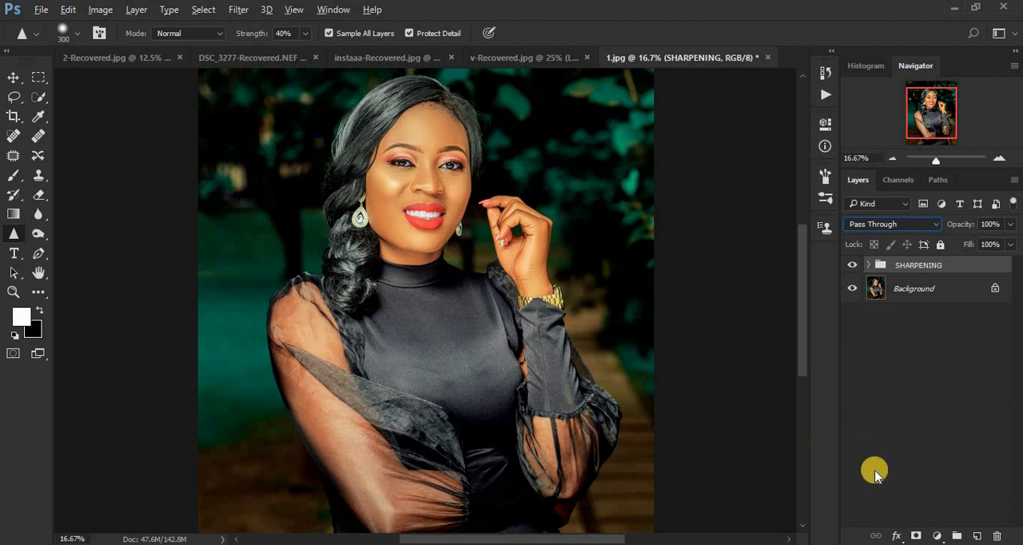
Add a black layer mask to the SHARPENING group to hide its effect.
{"action": "left_click", "coordinate": [916, 535]}
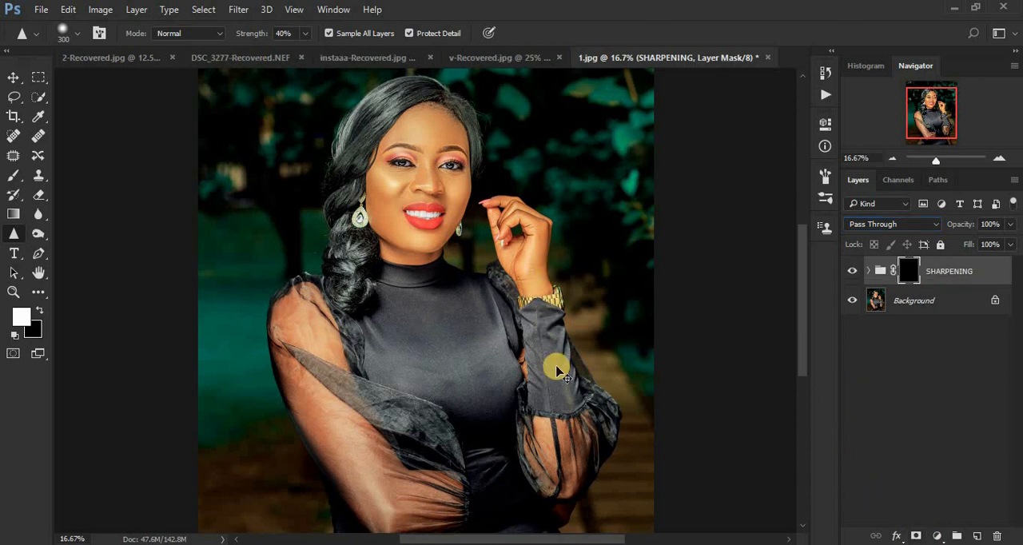
{"action": "key", "text": "ctrl+plus"}
{"action": "key", "text": "ctrl+minus"}
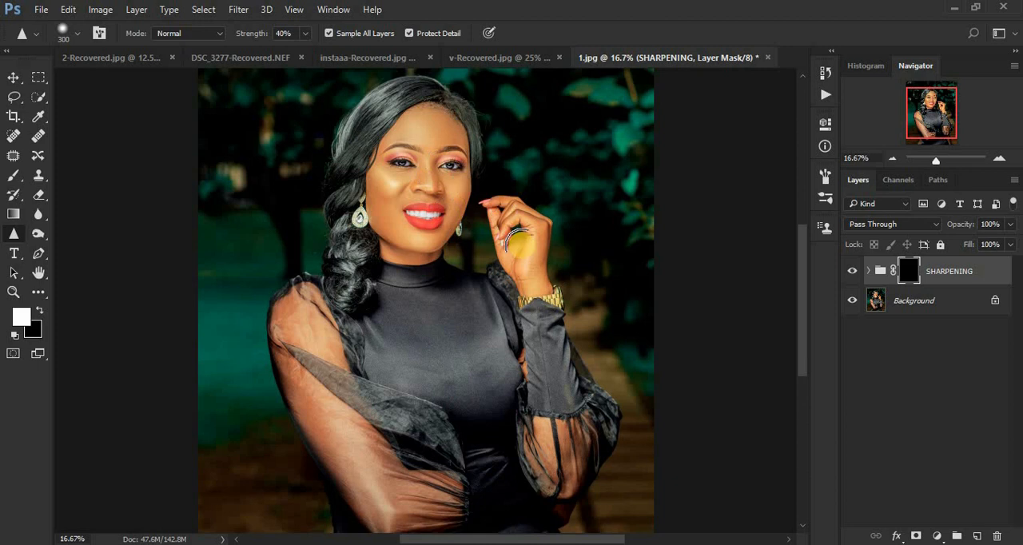
Switch to the Brush tool and set its opacity to 100% for painting on the group's mask.
{"action": "left_click", "coordinate": [14, 177]}
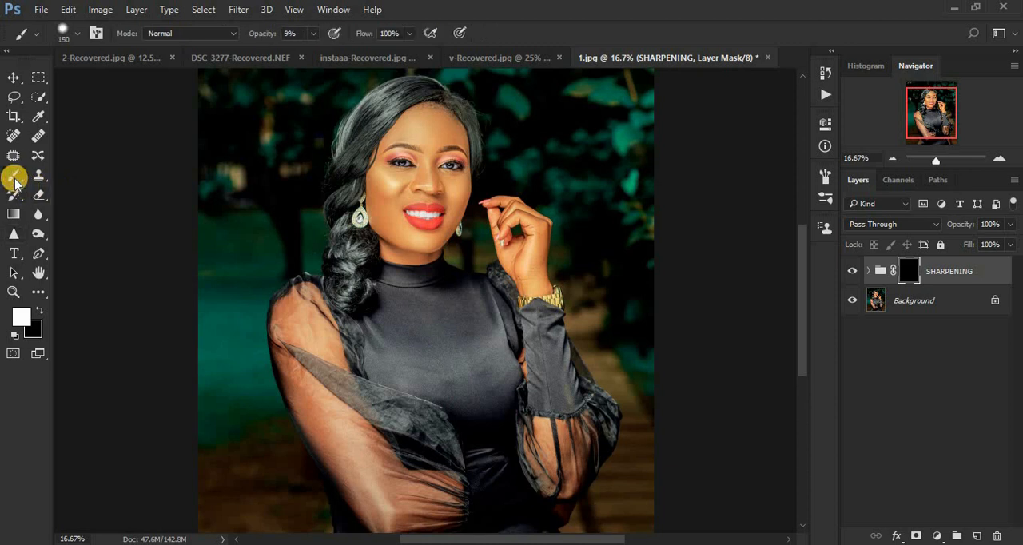
{"action": "left_click", "coordinate": [316, 38]}
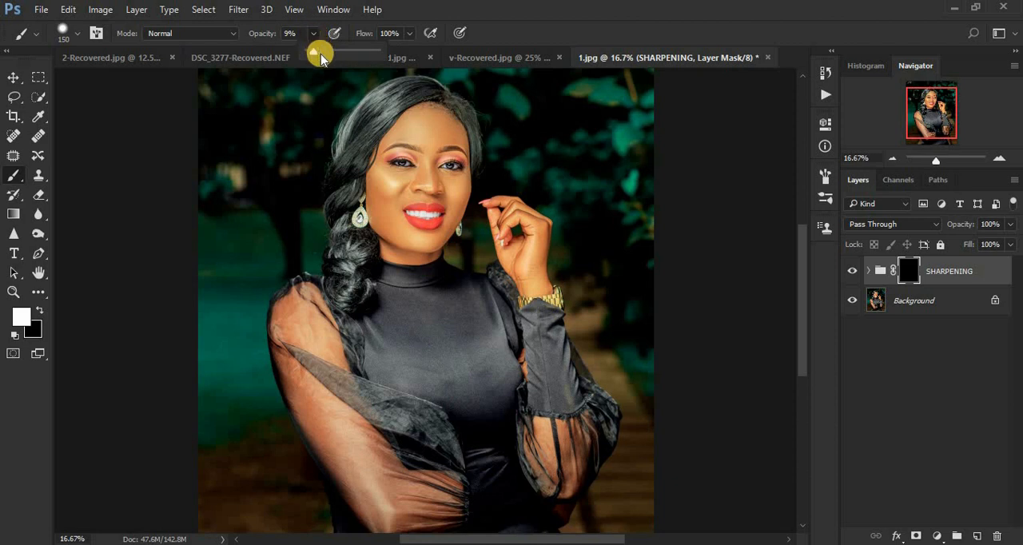
{"action": "left_click_drag", "start_coordinate": [316, 54], "coordinate": [402, 41]}
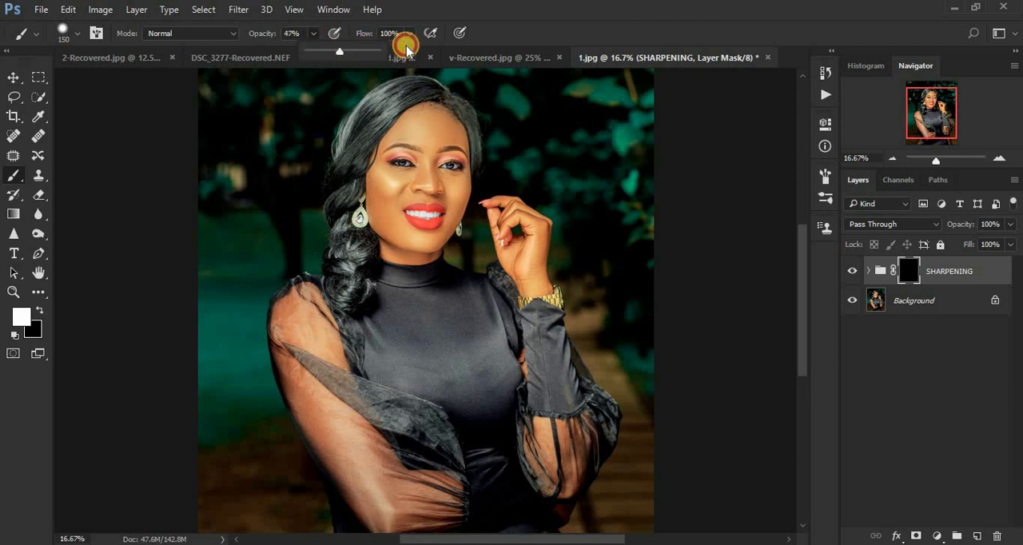
{"action": "left_click", "coordinate": [483, 22]}
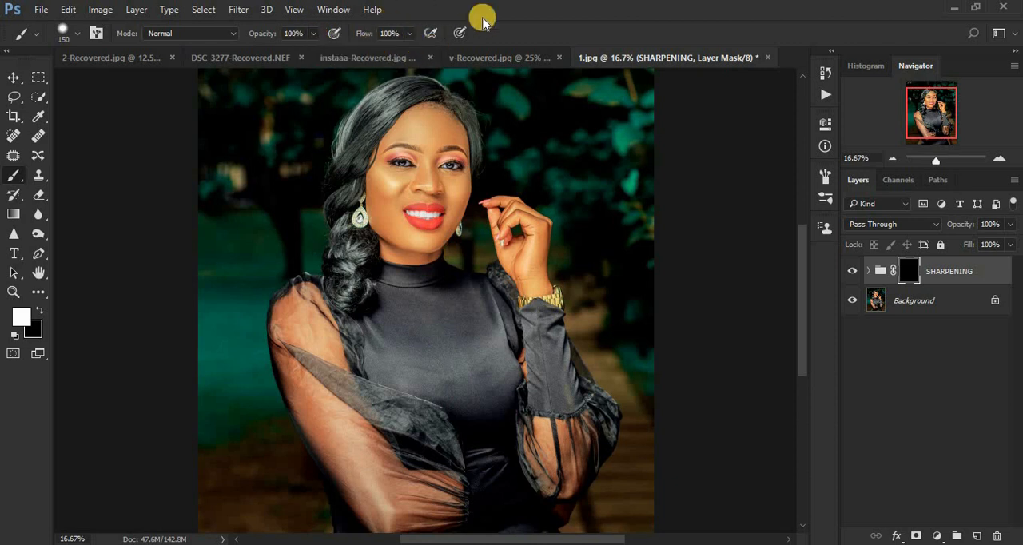
Lower the hardness of the 150 px brush for softer painting on the mask.
{"action": "right_click", "coordinate": [266, 165]}
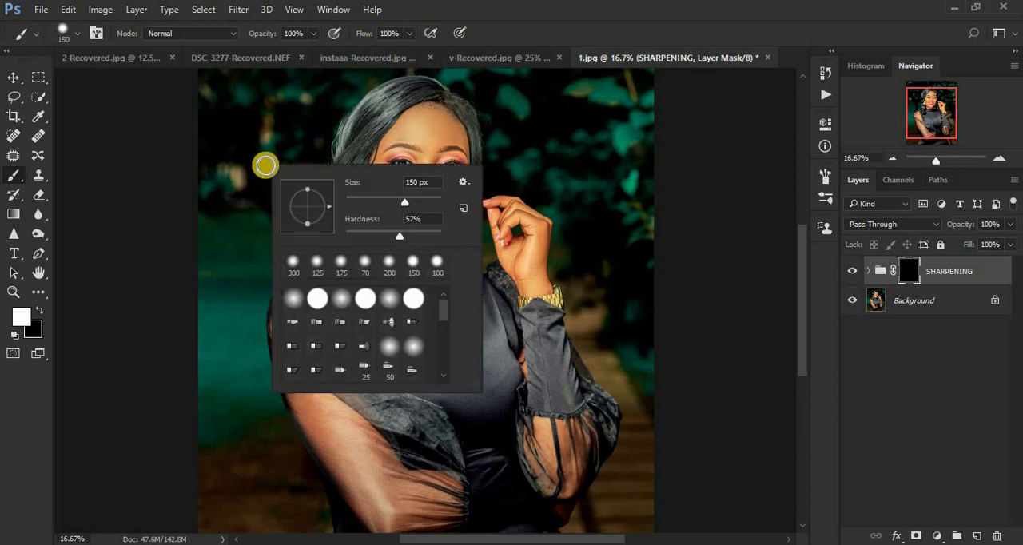
{"action": "left_click_drag", "start_coordinate": [397, 238], "coordinate": [360, 238]}
{"action": "key", "text": "Return"}
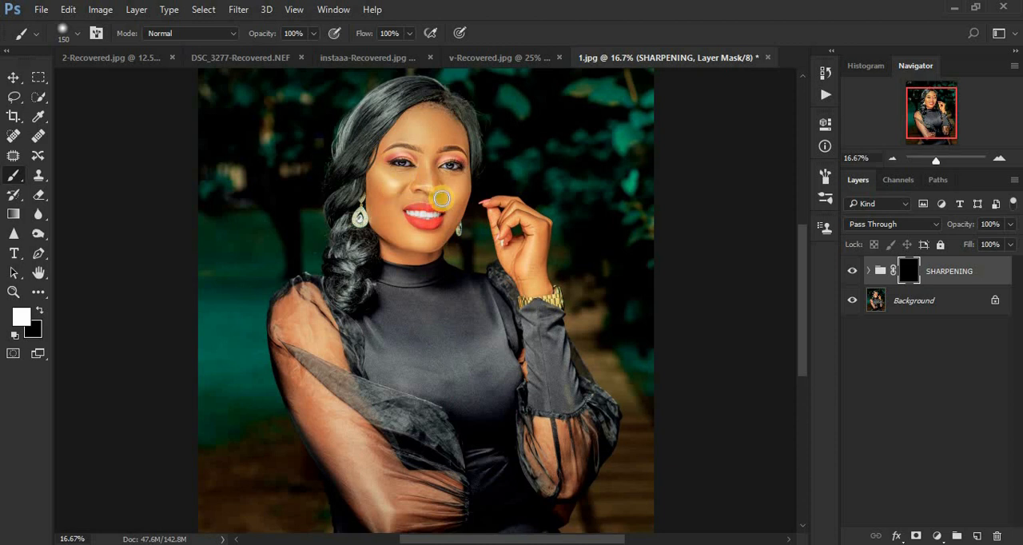
Swap the foreground and background colors back and forth, ending with white as the foreground color.
{"action": "left_click", "coordinate": [39, 311]}
{"action": "left_click", "coordinate": [39, 312]}
{"action": "left_click", "coordinate": [39, 312]}
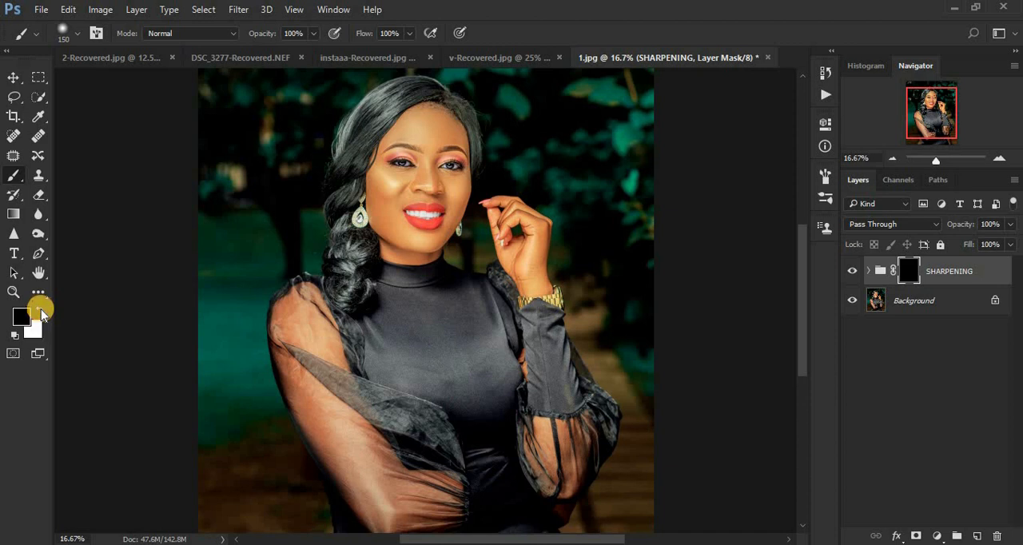
{"action": "left_click", "coordinate": [40, 312]}
{"action": "left_click", "coordinate": [39, 312]}
{"action": "left_click", "coordinate": [39, 312]}
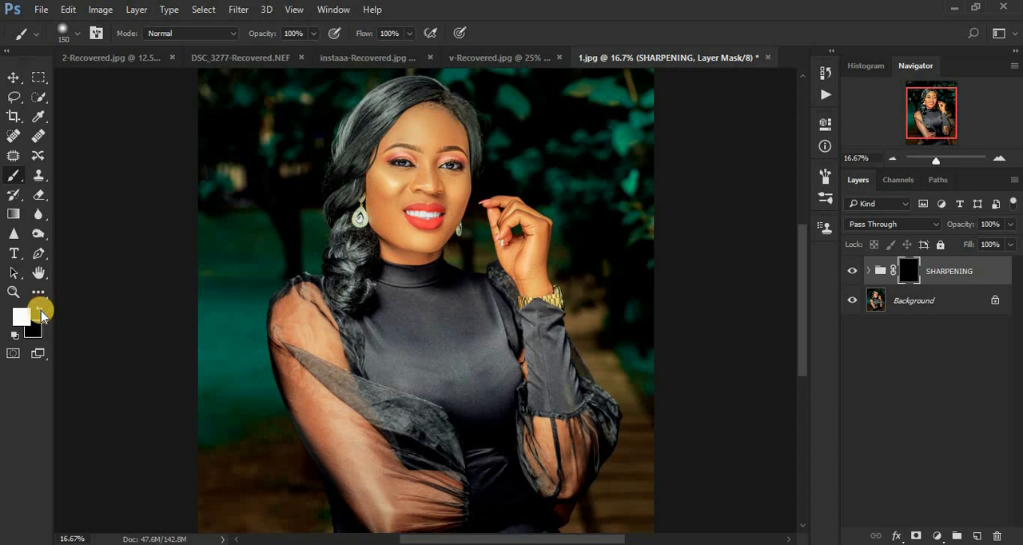
{"action": "left_click", "coordinate": [39, 311]}
{"action": "left_click", "coordinate": [39, 312]}
{"action": "left_click", "coordinate": [39, 312]}
{"action": "left_click", "coordinate": [40, 312]}
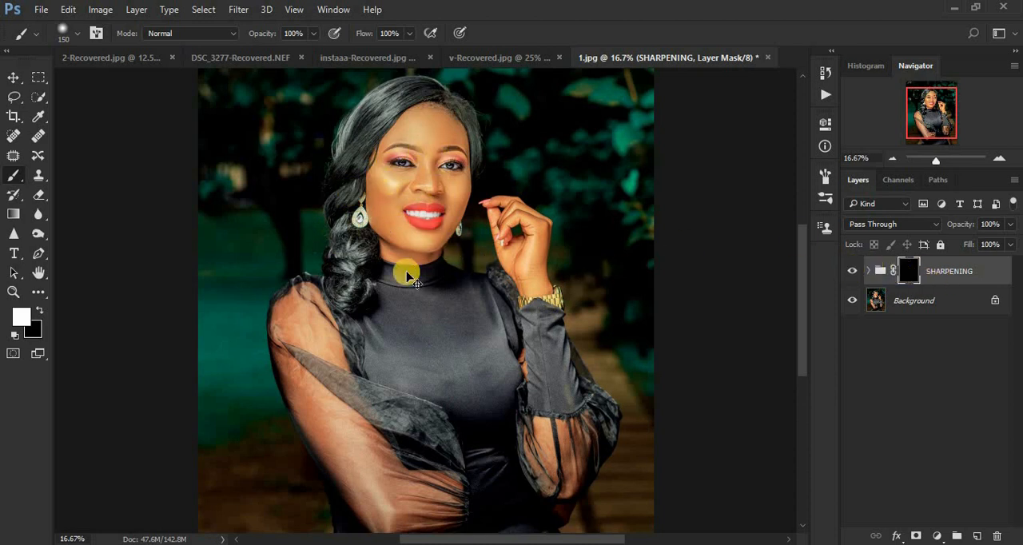
Paint white over the face on the SHARPENING group's mask with a 500 px brush to reveal the sharpening.
{"action": "scroll", "coordinate": [407, 276], "scroll_direction": "up", "scroll_amount": 3}
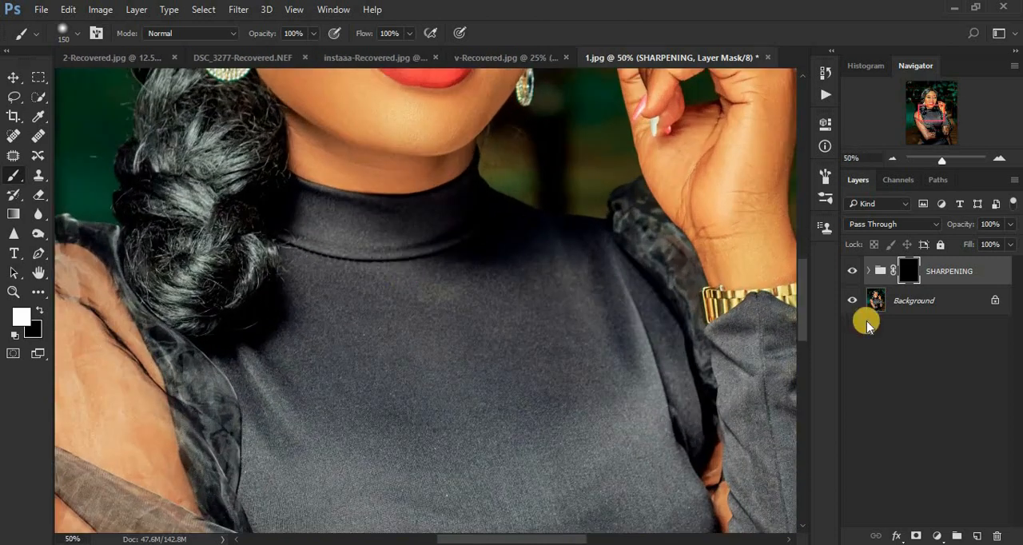
{"action": "left_click_drag", "start_coordinate": [804, 304], "coordinate": [805, 246]}
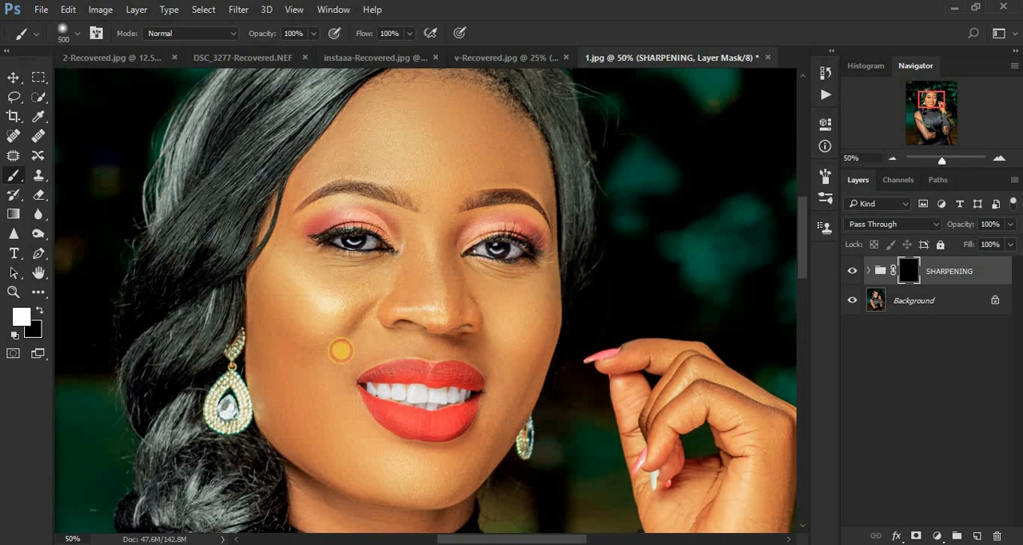
{"action": "left_click", "coordinate": [361, 376]}
{"action": "mouse_move", "coordinate": [361, 375]}
{"action": "left_mouse_down"}
{"action": "mouse_move", "coordinate": [469, 202]}
{"action": "mouse_move", "coordinate": [464, 329]}
{"action": "mouse_move", "coordinate": [451, 250]}
{"action": "mouse_move", "coordinate": [453, 371]}
{"action": "mouse_move", "coordinate": [467, 277]}
{"action": "mouse_move", "coordinate": [468, 310]}
{"action": "mouse_move", "coordinate": [380, 430]}
{"action": "mouse_move", "coordinate": [344, 378]}
{"action": "mouse_move", "coordinate": [358, 422]}
{"action": "mouse_move", "coordinate": [337, 401]}
{"action": "mouse_move", "coordinate": [329, 317]}
{"action": "mouse_move", "coordinate": [312, 308]}
{"action": "mouse_move", "coordinate": [317, 254]}
{"action": "mouse_move", "coordinate": [385, 161]}
{"action": "mouse_move", "coordinate": [427, 171]}
{"action": "mouse_move", "coordinate": [419, 222]}
{"action": "mouse_move", "coordinate": [404, 149]}
{"action": "mouse_move", "coordinate": [428, 141]}
{"action": "mouse_move", "coordinate": [463, 193]}
{"action": "mouse_move", "coordinate": [439, 299]}
{"action": "mouse_move", "coordinate": [461, 185]}
{"action": "mouse_move", "coordinate": [483, 270]}
{"action": "mouse_move", "coordinate": [465, 332]}
{"action": "mouse_move", "coordinate": [355, 359]}
{"action": "mouse_move", "coordinate": [335, 344]}
{"action": "mouse_move", "coordinate": [331, 315]}
{"action": "mouse_move", "coordinate": [356, 274]}
{"action": "mouse_move", "coordinate": [358, 233]}
{"action": "mouse_move", "coordinate": [393, 196]}
{"action": "mouse_move", "coordinate": [421, 140]}
{"action": "mouse_move", "coordinate": [445, 172]}
{"action": "mouse_move", "coordinate": [445, 132]}
{"action": "mouse_move", "coordinate": [463, 189]}
{"action": "mouse_move", "coordinate": [404, 403]}
{"action": "mouse_move", "coordinate": [329, 386]}
{"action": "mouse_move", "coordinate": [322, 369]}
{"action": "mouse_move", "coordinate": [394, 416]}
{"action": "mouse_move", "coordinate": [366, 466]}
{"action": "mouse_move", "coordinate": [455, 188]}
{"action": "mouse_move", "coordinate": [468, 282]}
{"action": "mouse_move", "coordinate": [456, 167]}
{"action": "mouse_move", "coordinate": [386, 216]}
{"action": "mouse_move", "coordinate": [360, 298]}
{"action": "mouse_move", "coordinate": [344, 292]}
{"action": "mouse_move", "coordinate": [385, 187]}
{"action": "mouse_move", "coordinate": [431, 151]}
{"action": "mouse_move", "coordinate": [450, 243]}
{"action": "mouse_move", "coordinate": [422, 411]}
{"action": "left_mouse_up"}
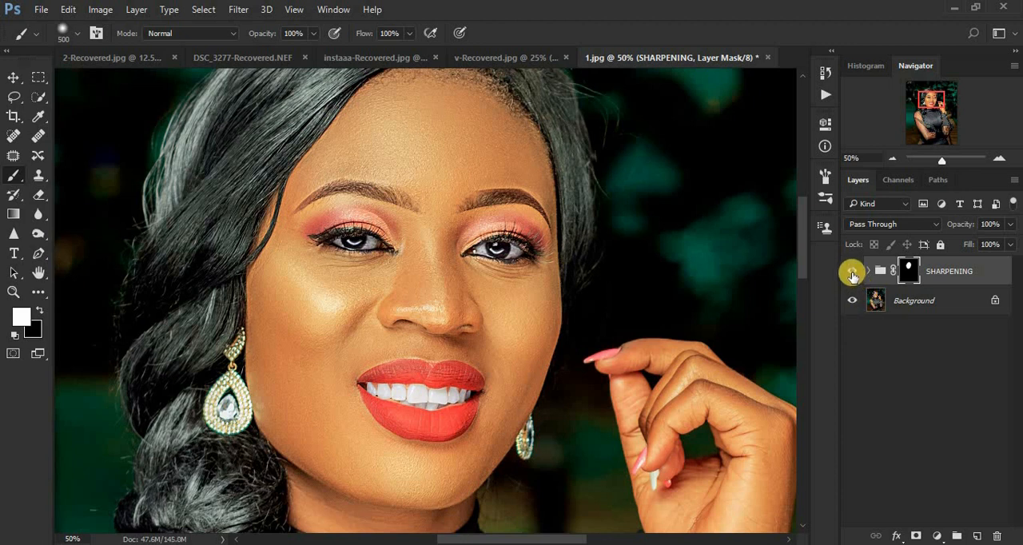
Compare the face with the SHARPENING group hidden and shown, including at 100% zoom.
{"action": "left_click", "coordinate": [852, 272]}
{"action": "left_click", "coordinate": [852, 273]}
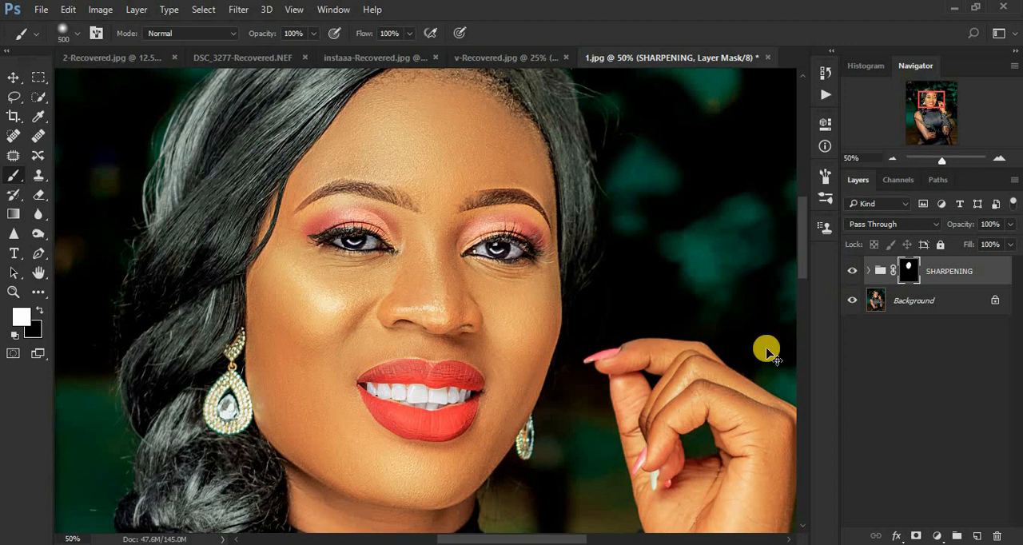
{"action": "key", "text": "ctrl+plus"}
{"action": "key", "text": "ctrl+plus"}
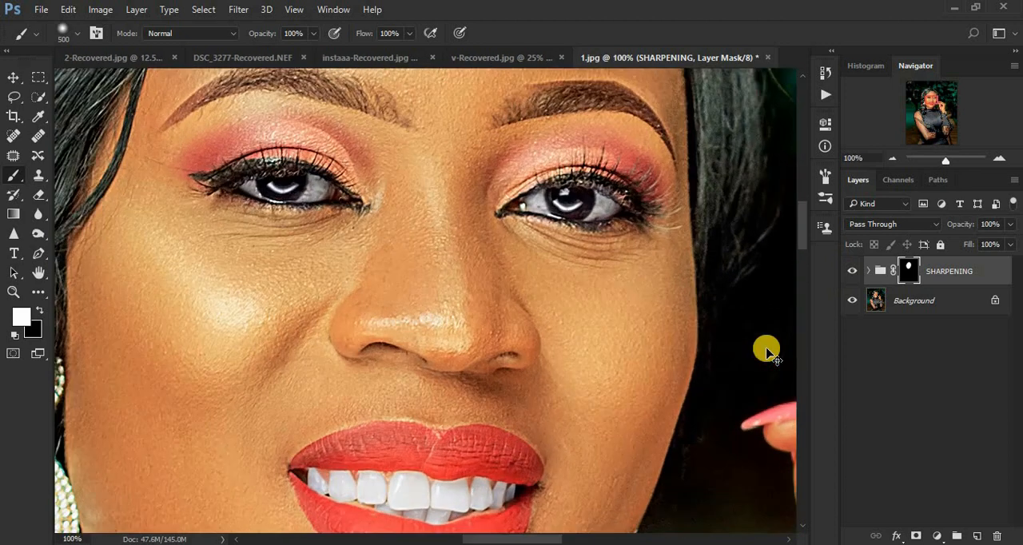
{"action": "left_click", "coordinate": [852, 272]}
{"action": "left_click", "coordinate": [852, 273]}
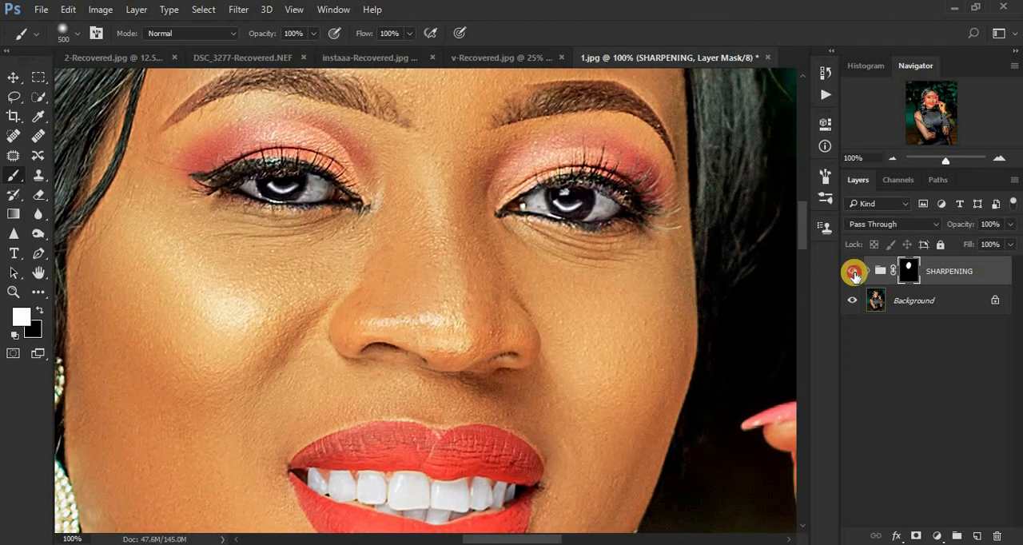
{"action": "left_click", "coordinate": [852, 272]}
{"action": "left_click", "coordinate": [853, 272]}
{"action": "left_click", "coordinate": [853, 274]}
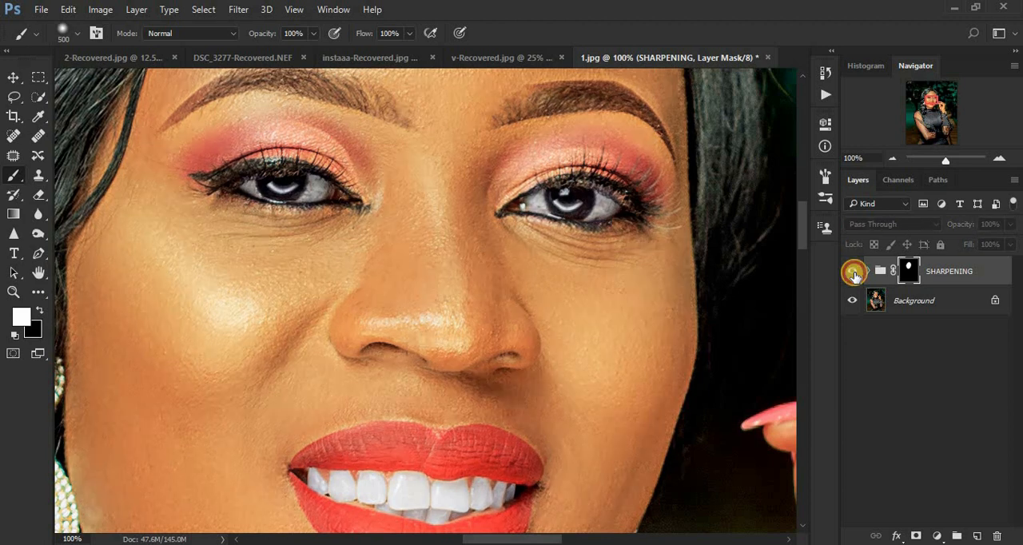
{"action": "left_click", "coordinate": [852, 273]}
{"action": "key", "text": "ctrl+minus"}
{"action": "key", "text": "ctrl+minus"}
{"action": "key", "text": "ctrl+minus"}
{"action": "key", "text": "ctrl+minus"}
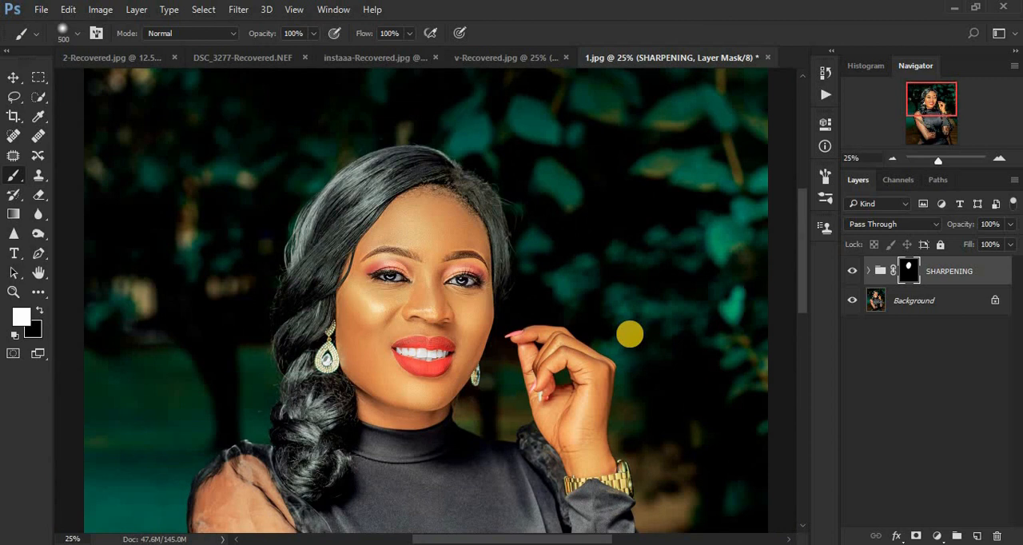
Open the layer opacity slider of the SHARPENING group.
{"action": "left_click_drag", "start_coordinate": [801, 272], "coordinate": [802, 298]}
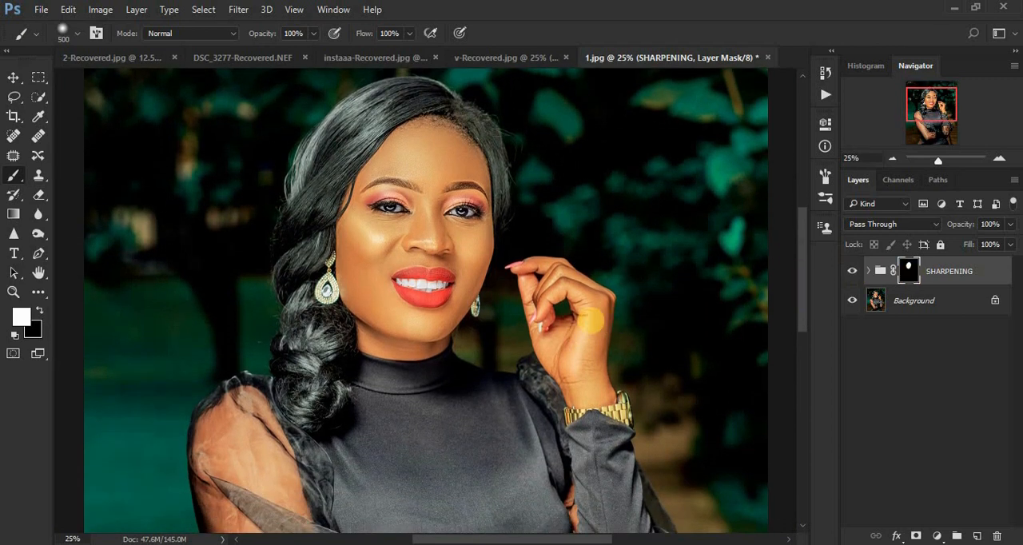
{"action": "left_click", "coordinate": [1011, 225]}
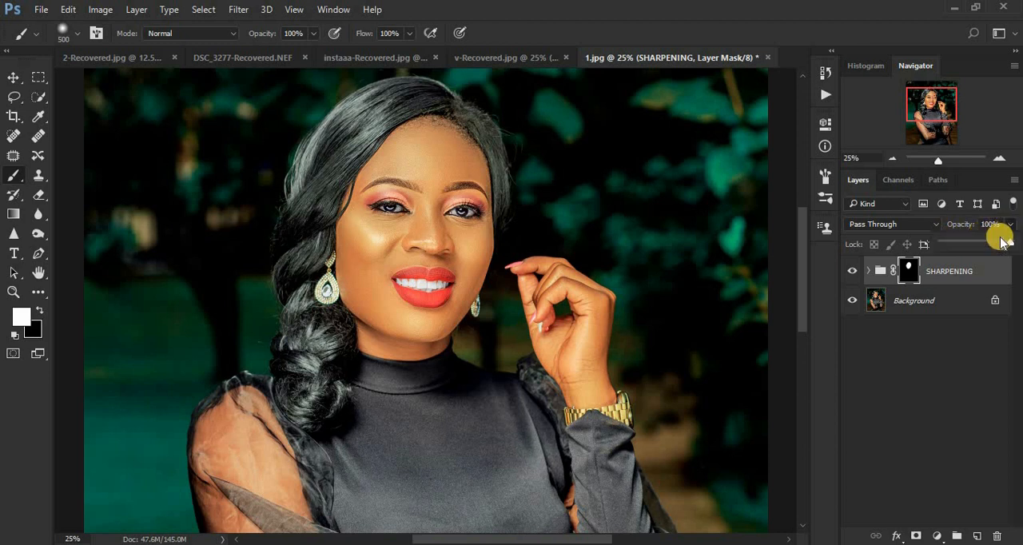
{"action": "mouse_move", "coordinate": [1009, 242]}
{"action": "left_mouse_down"}
{"action": "mouse_move", "coordinate": [983, 248]}
{"action": "mouse_move", "coordinate": [984, 237]}
{"action": "mouse_move", "coordinate": [1011, 242]}
{"action": "left_mouse_up"}
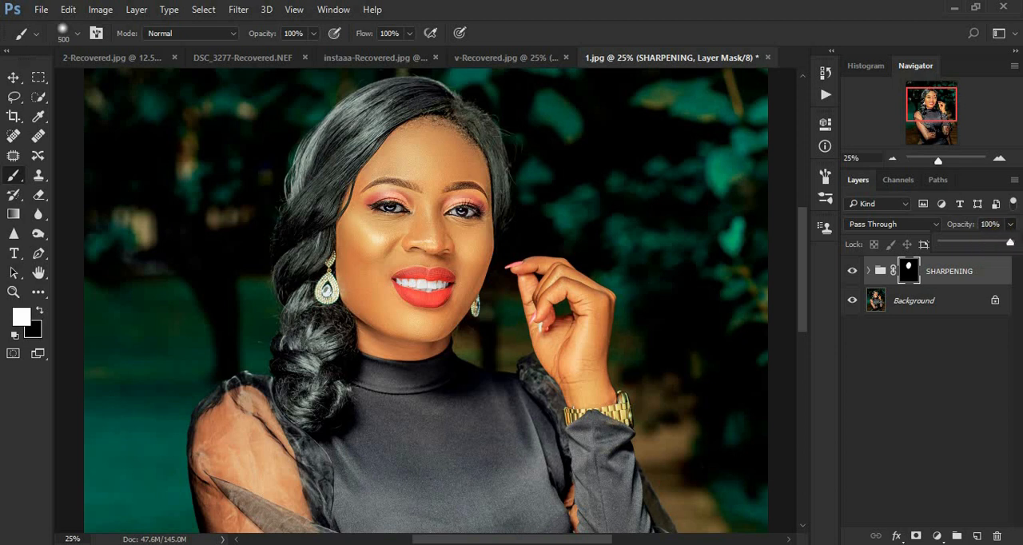
Reopen the High Pass smart filter on the HIGHPASS layer and set its radius to 3.0 pixels.
{"action": "left_click", "coordinate": [869, 272]}
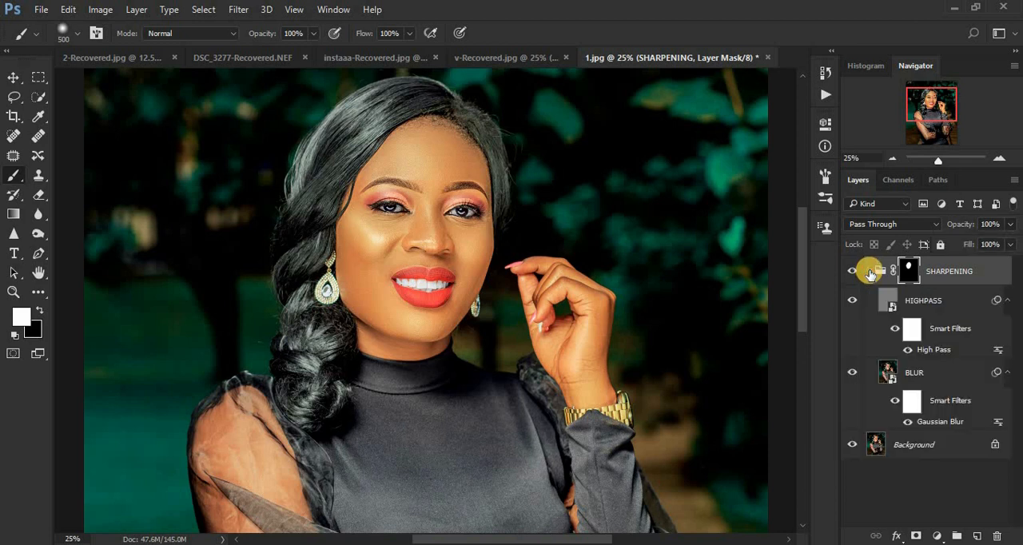
{"action": "left_click", "coordinate": [935, 354]}
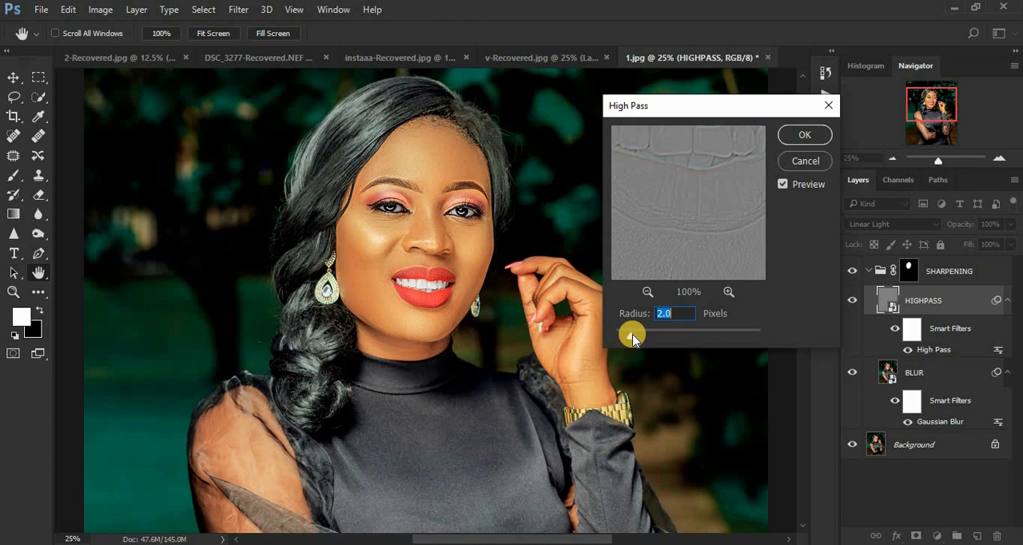
{"action": "left_click_drag", "start_coordinate": [631, 338], "coordinate": [647, 338]}
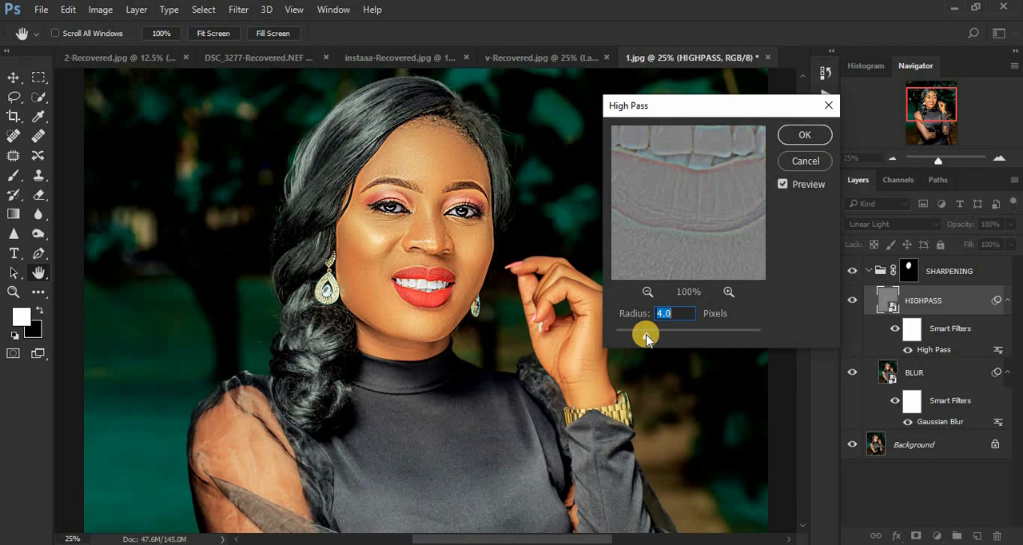
{"action": "left_click_drag", "start_coordinate": [646, 338], "coordinate": [639, 339]}
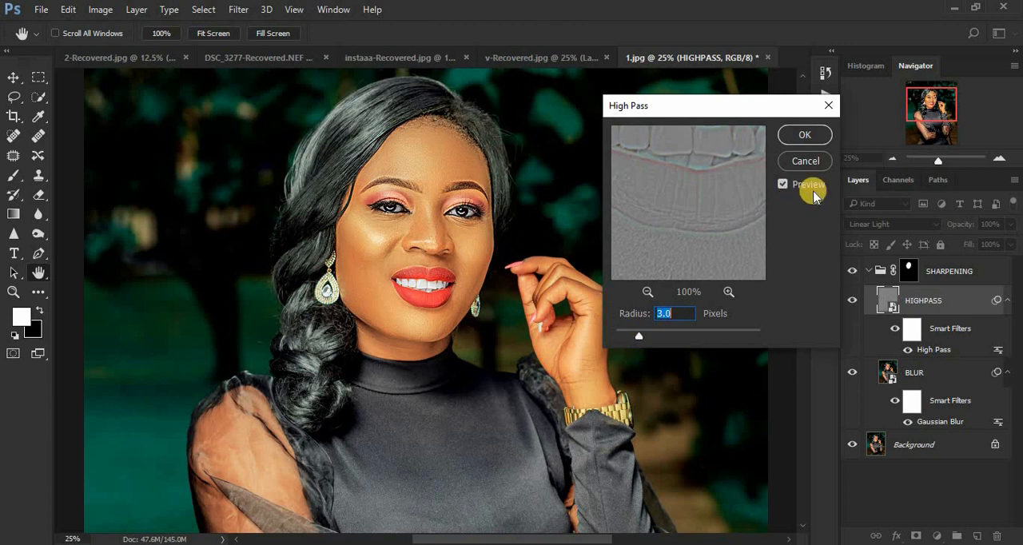
{"action": "left_click", "coordinate": [806, 136]}
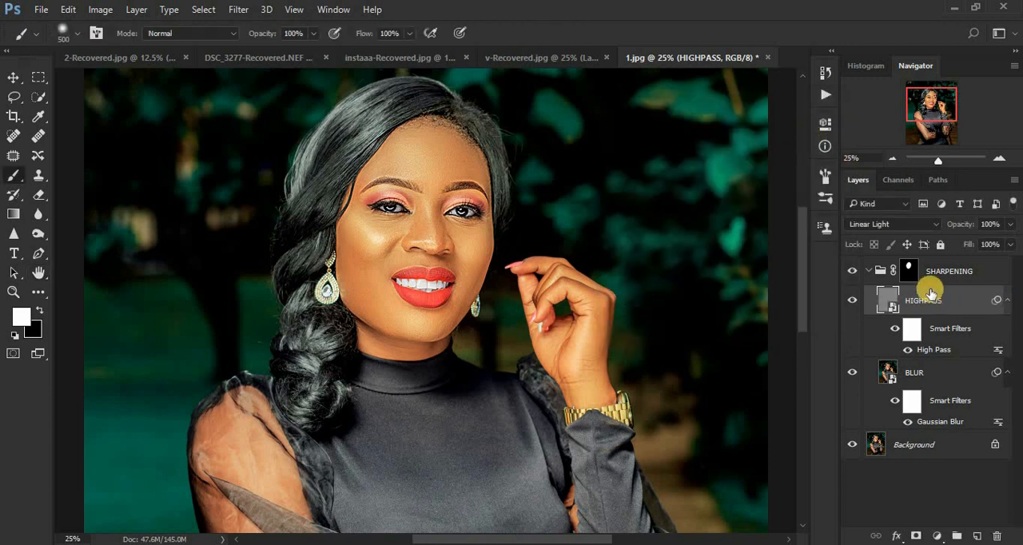
{"action": "left_click", "coordinate": [869, 271]}
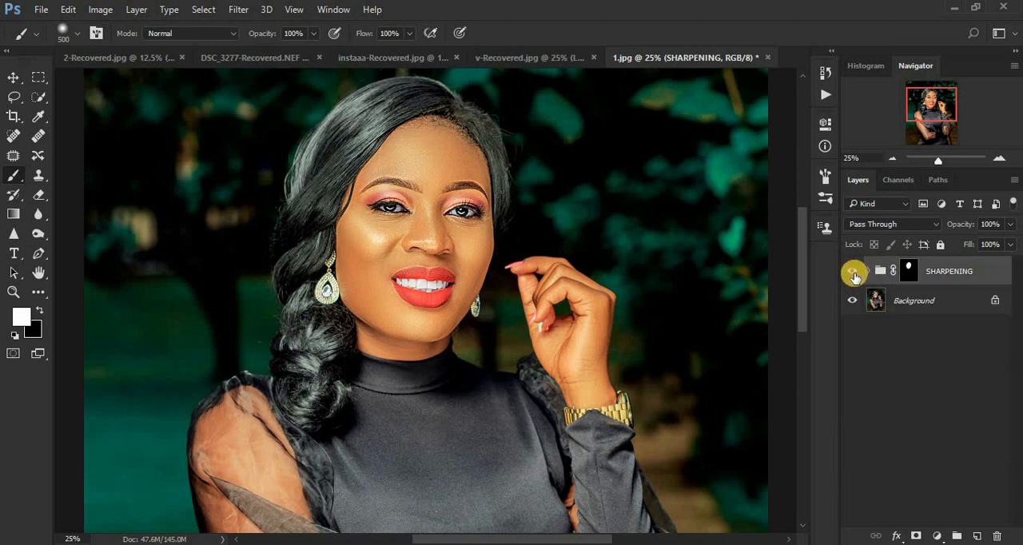
Compare the face at 50% zoom with the SHARPENING group hidden and shown.
{"action": "key", "text": "ctrl+plus"}
{"action": "key", "text": "ctrl+plus"}
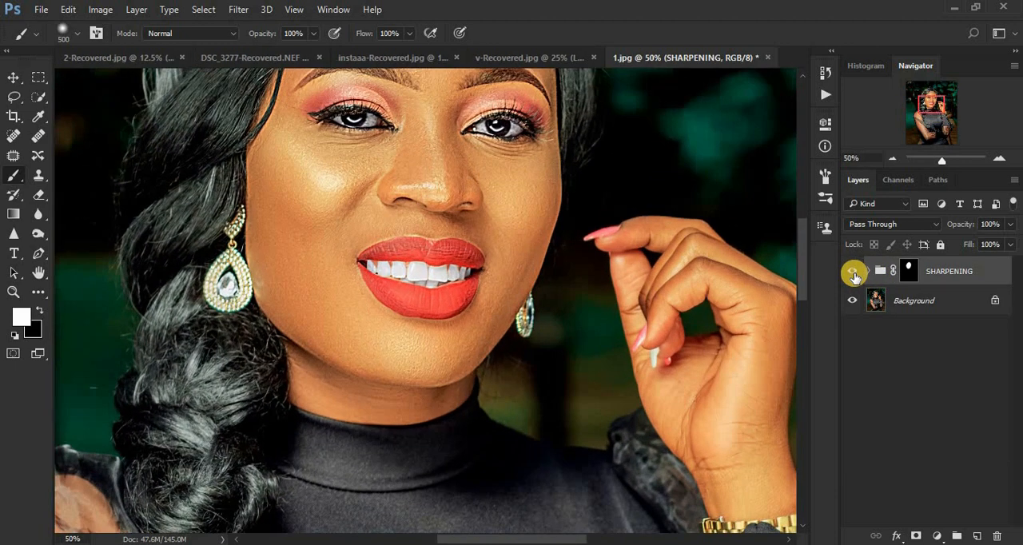
{"action": "left_click_drag", "start_coordinate": [802, 264], "coordinate": [799, 247]}
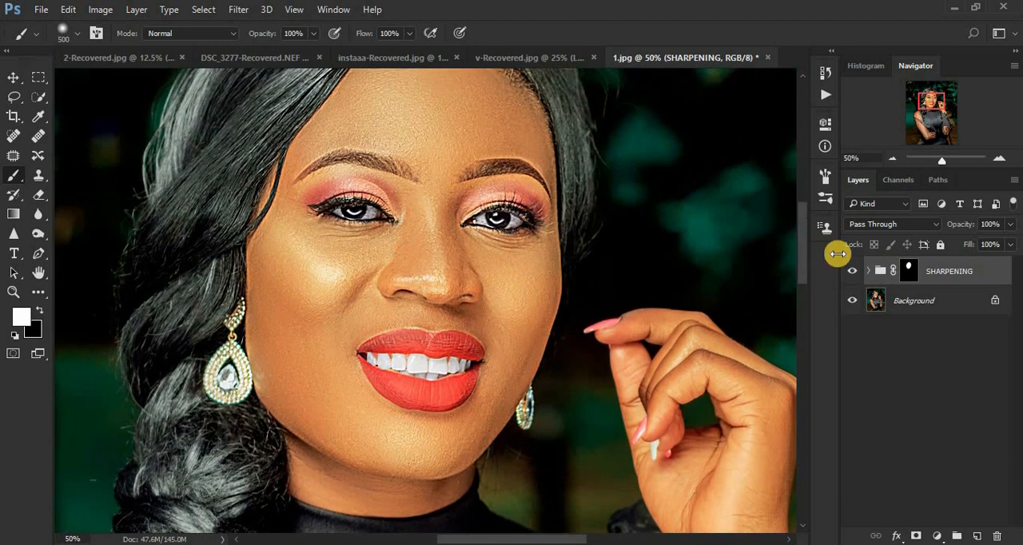
{"action": "left_click", "coordinate": [852, 273]}
{"action": "left_click", "coordinate": [851, 276]}
{"action": "left_click", "coordinate": [852, 276]}
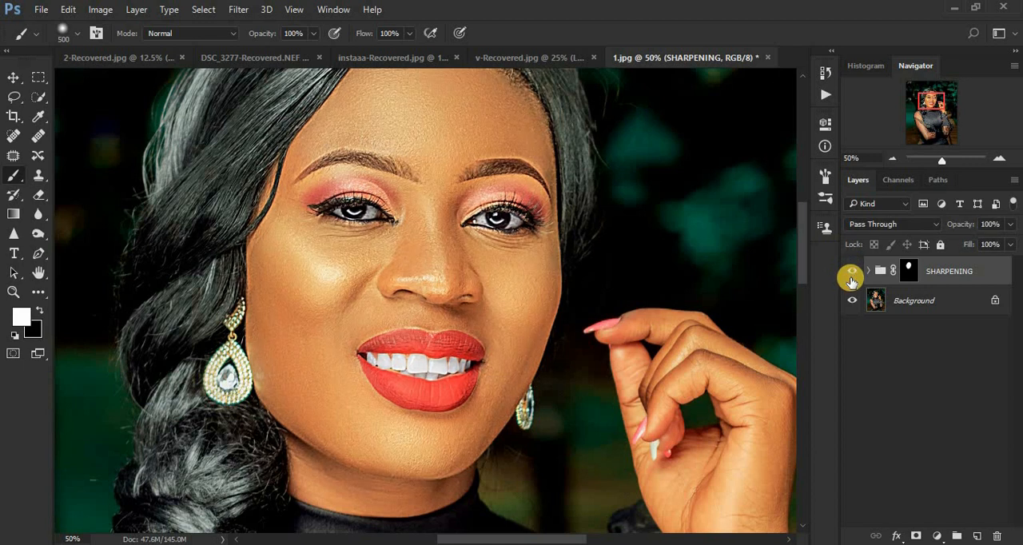
{"action": "left_click", "coordinate": [851, 276]}
{"action": "left_click", "coordinate": [851, 275]}
{"action": "left_click", "coordinate": [851, 276]}
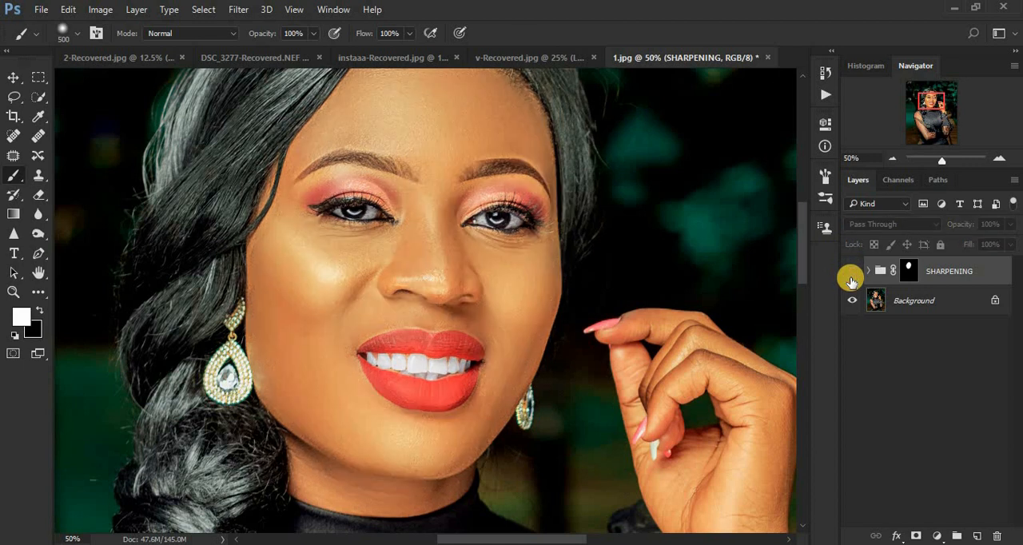
{"action": "left_click", "coordinate": [851, 276]}
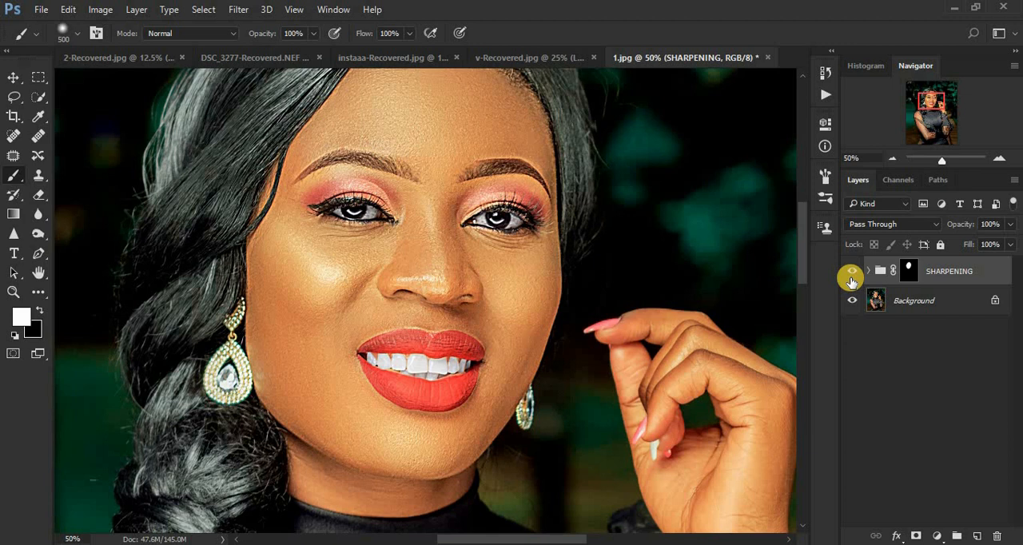
Examine the portrait at 25% zoom with the SHARPENING group switched on and off.
{"action": "key", "text": "ctrl+minus"}
{"action": "key", "text": "ctrl+minus"}
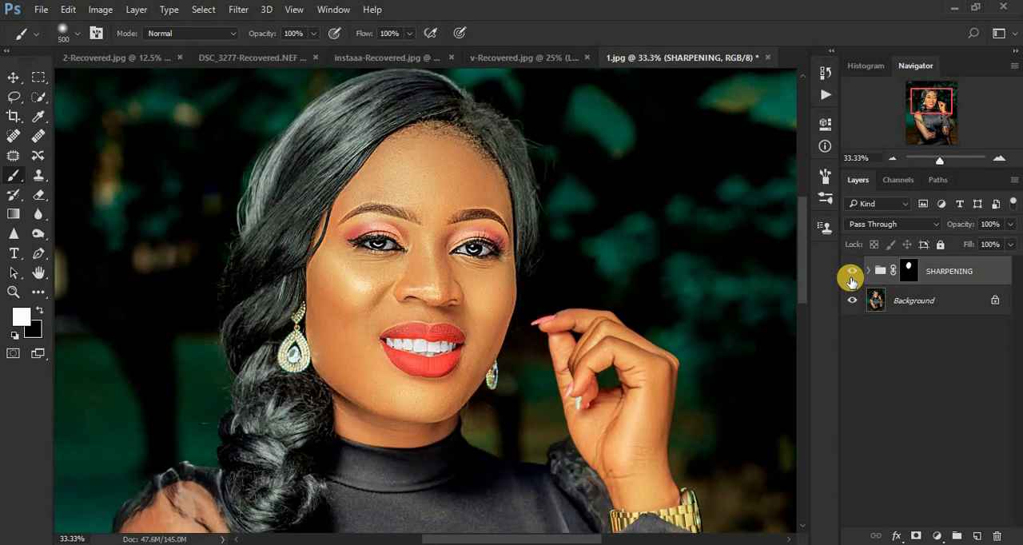
{"action": "left_click", "coordinate": [852, 276]}
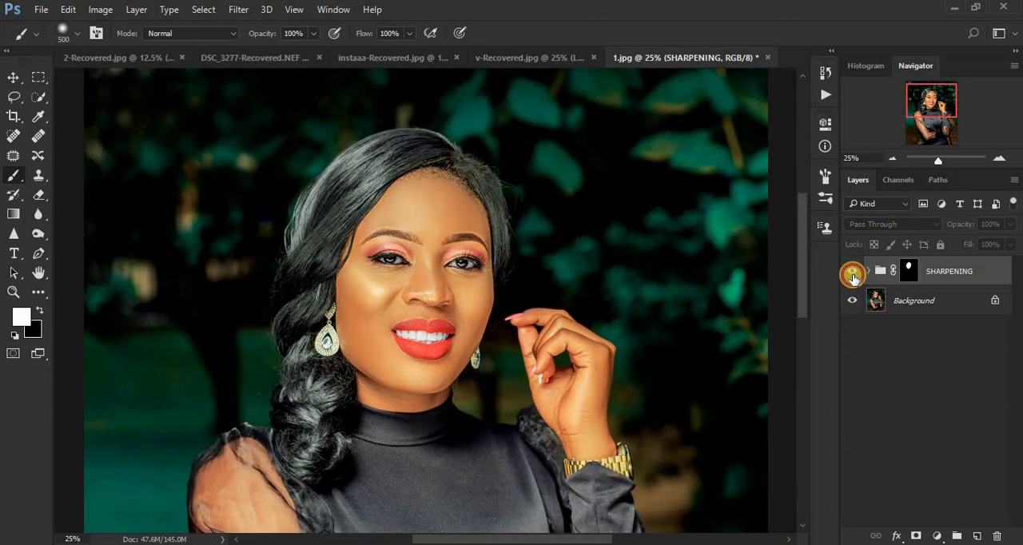
{"action": "left_click", "coordinate": [853, 276]}
{"action": "left_click", "coordinate": [853, 275]}
{"action": "left_click", "coordinate": [852, 271]}
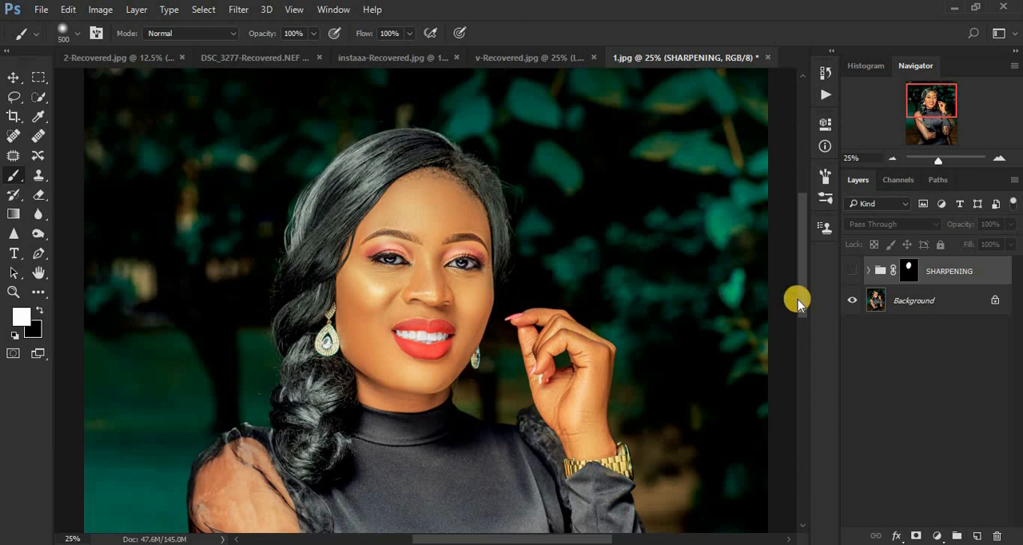
Delete the SHARPENING group so that only the Background layer is left.
{"action": "left_click_drag", "start_coordinate": [973, 269], "coordinate": [997, 535]}
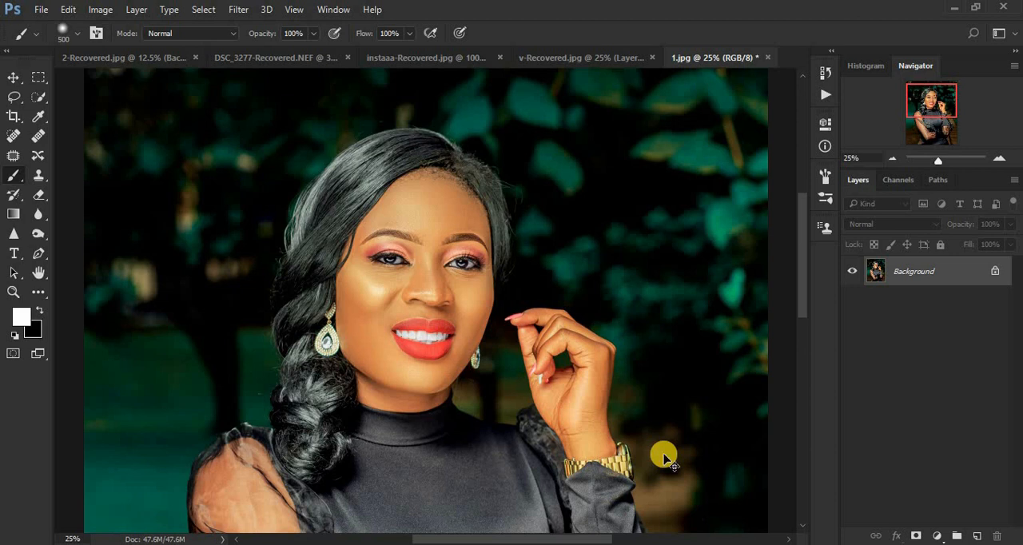
{"action": "key", "text": "ctrl+minus"}
{"action": "key", "text": "ctrl+minus"}
{"action": "key", "text": "ctrl+plus"}
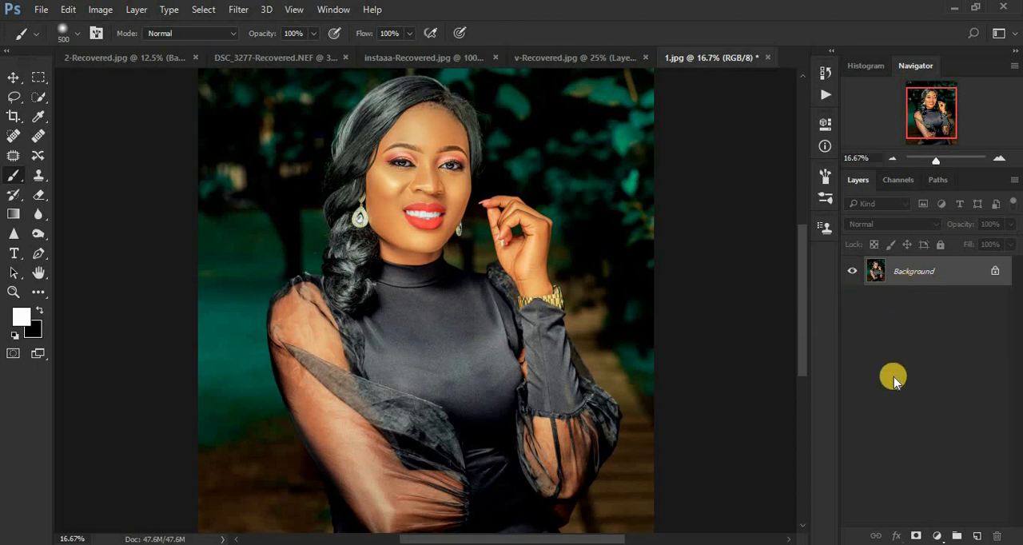
Duplicate the Background layer and convert the copy to a Smart Object.
{"action": "key", "text": "ctrl+j"}
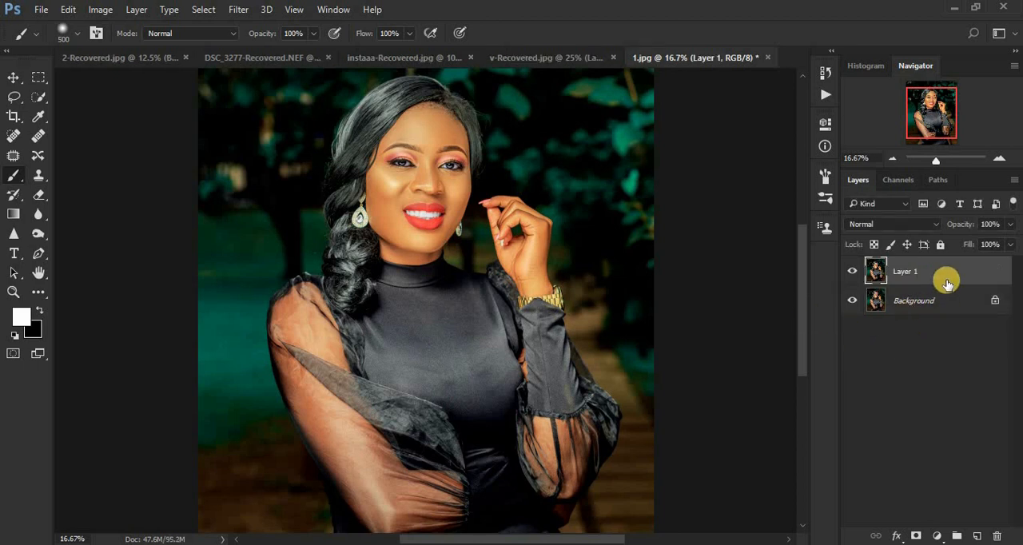
{"action": "right_click", "coordinate": [945, 279]}
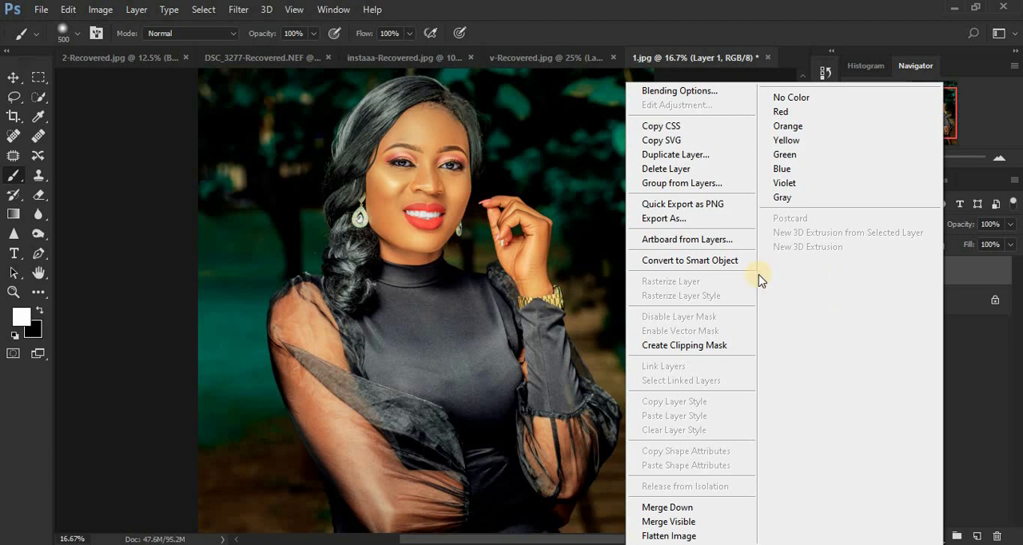
{"action": "left_click", "coordinate": [716, 259]}
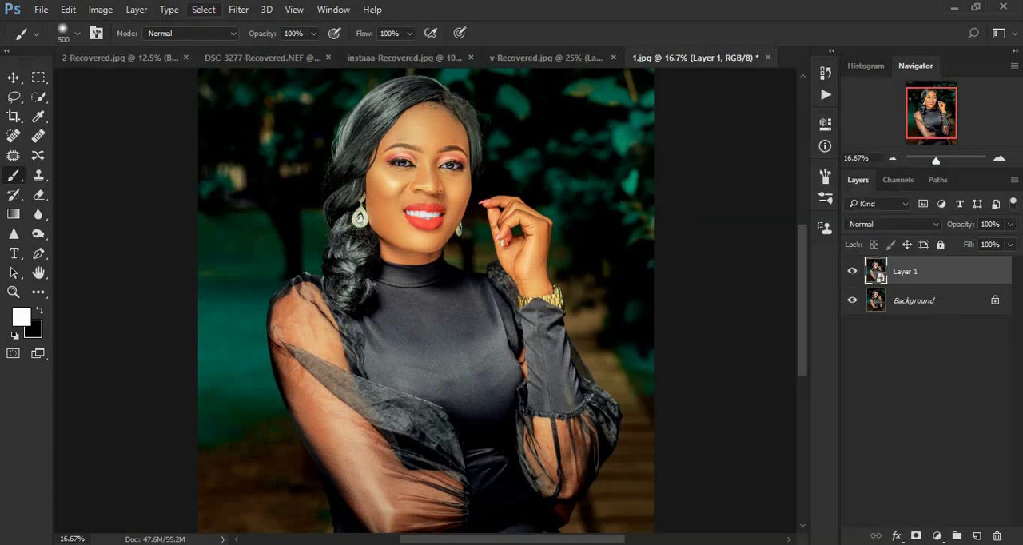
Open the Camera Raw Filter for Layer 1 and bring up its Detail sharpening settings.
{"action": "left_click", "coordinate": [237, 9]}
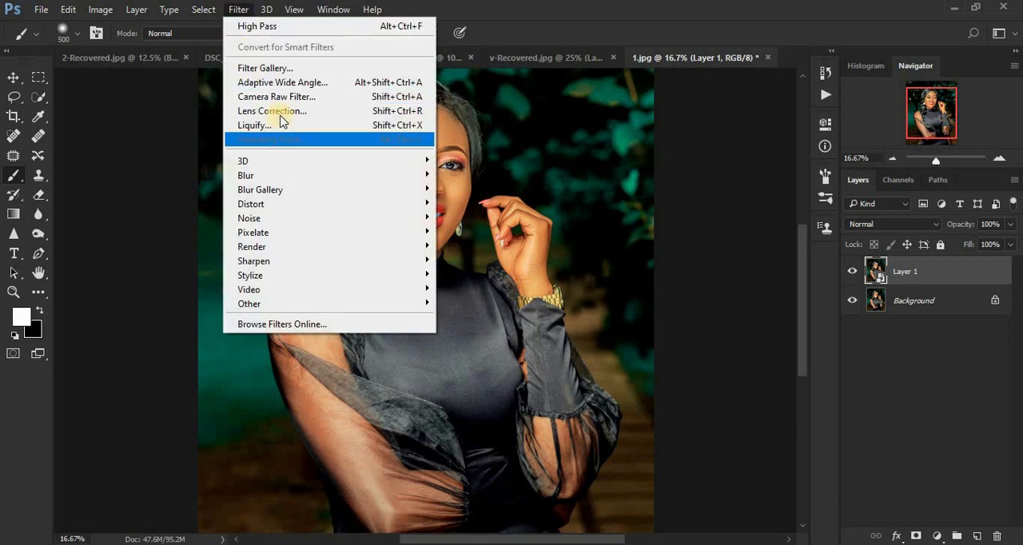
{"action": "left_click", "coordinate": [278, 96]}
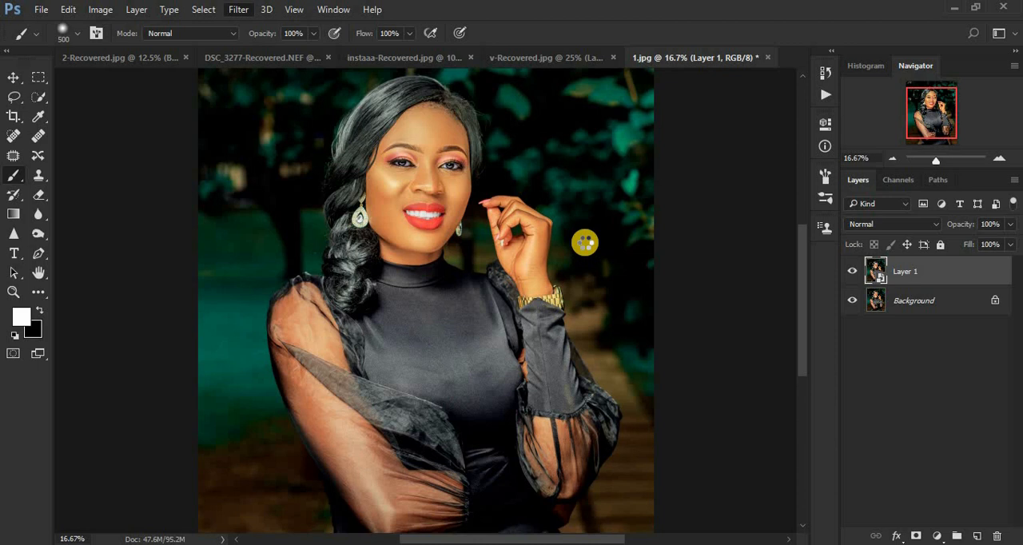
{"action": "key", "text": "ctrl+shift+a"}
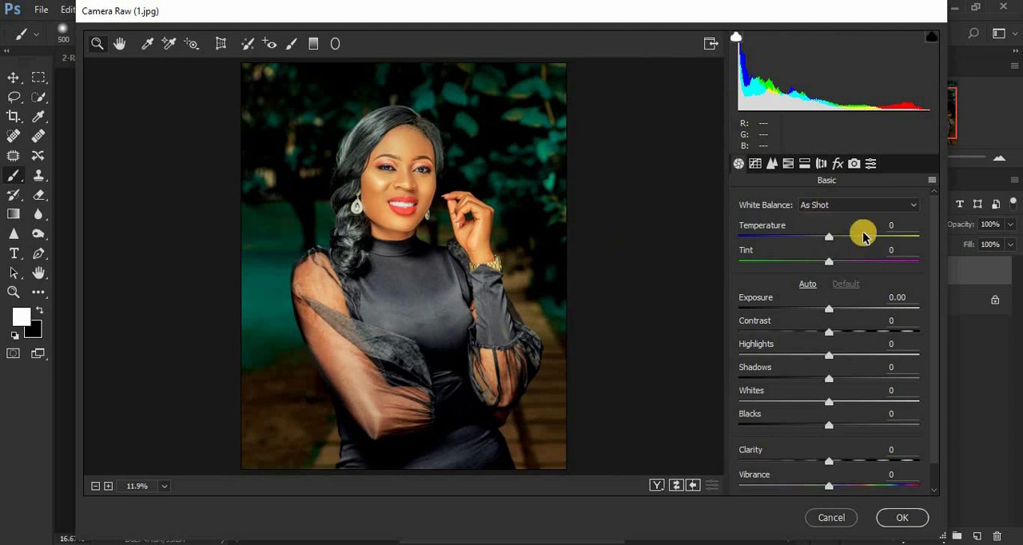
{"action": "left_click", "coordinate": [772, 165]}
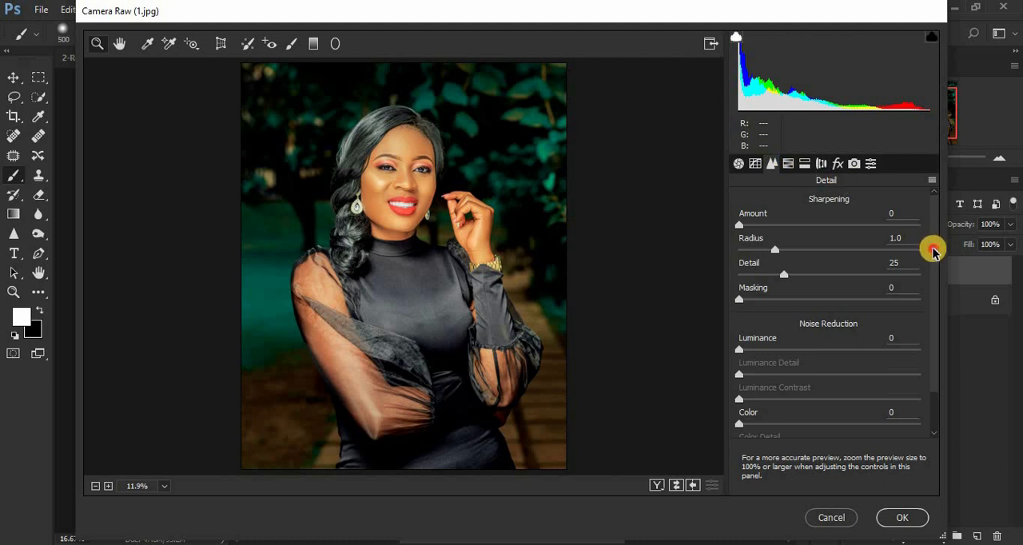
{"action": "left_click_drag", "start_coordinate": [933, 250], "coordinate": [935, 222]}
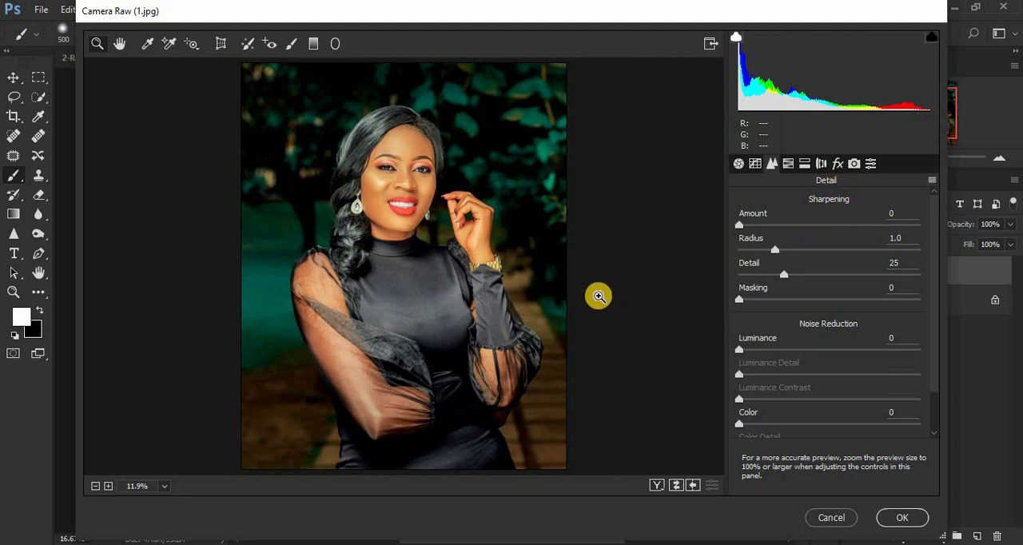
Set the sharpening Amount to 80 and the Radius to 1.0, judging the effect on the face at 25% zoom.
{"action": "left_click", "coordinate": [598, 297]}
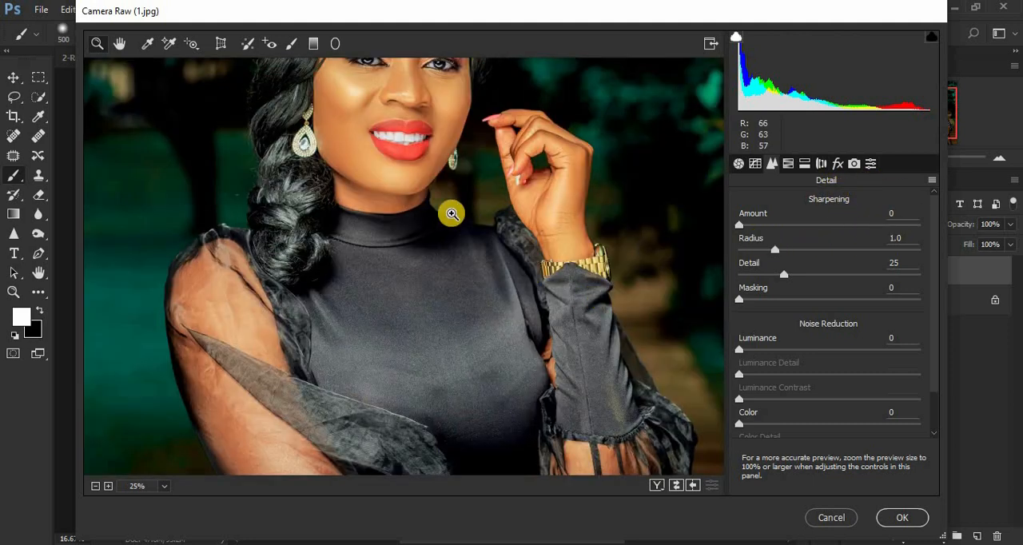
{"action": "left_click", "coordinate": [120, 44]}
{"action": "left_click_drag", "start_coordinate": [415, 99], "coordinate": [384, 178]}
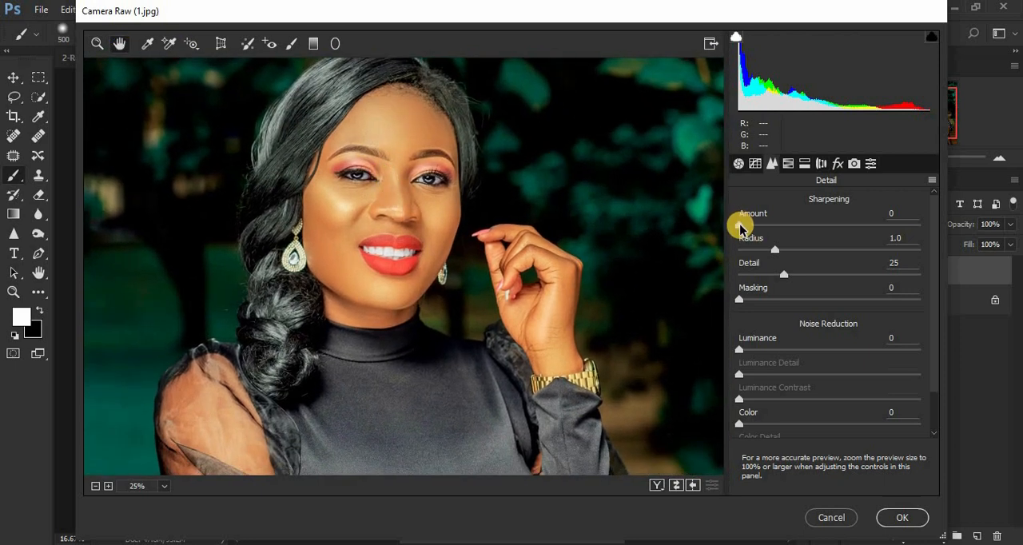
{"action": "left_click_drag", "start_coordinate": [739, 226], "coordinate": [826, 222]}
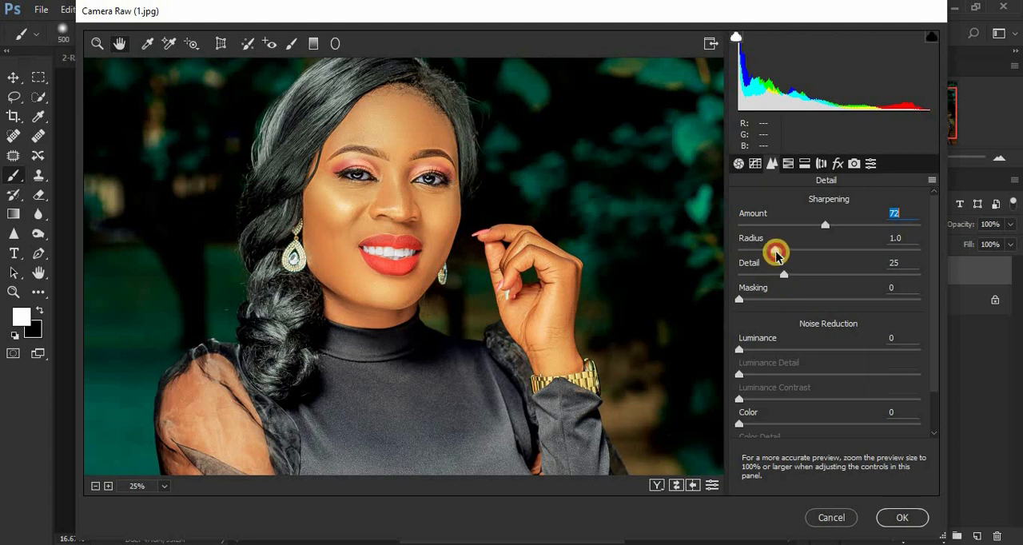
{"action": "left_click", "coordinate": [777, 254]}
{"action": "left_click_drag", "start_coordinate": [776, 252], "coordinate": [782, 254]}
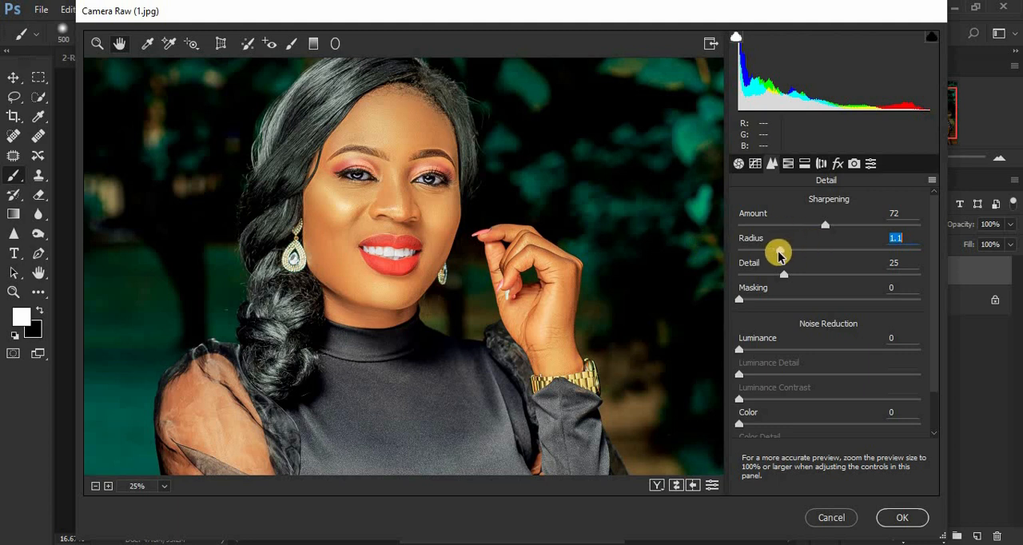
{"action": "left_click_drag", "start_coordinate": [780, 253], "coordinate": [977, 228]}
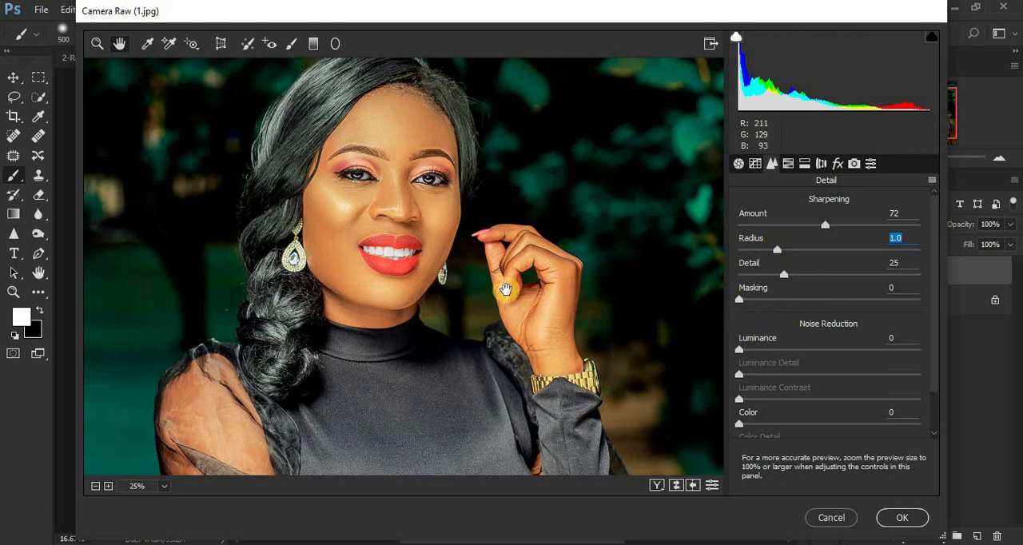
{"action": "left_click_drag", "start_coordinate": [826, 225], "coordinate": [835, 228]}
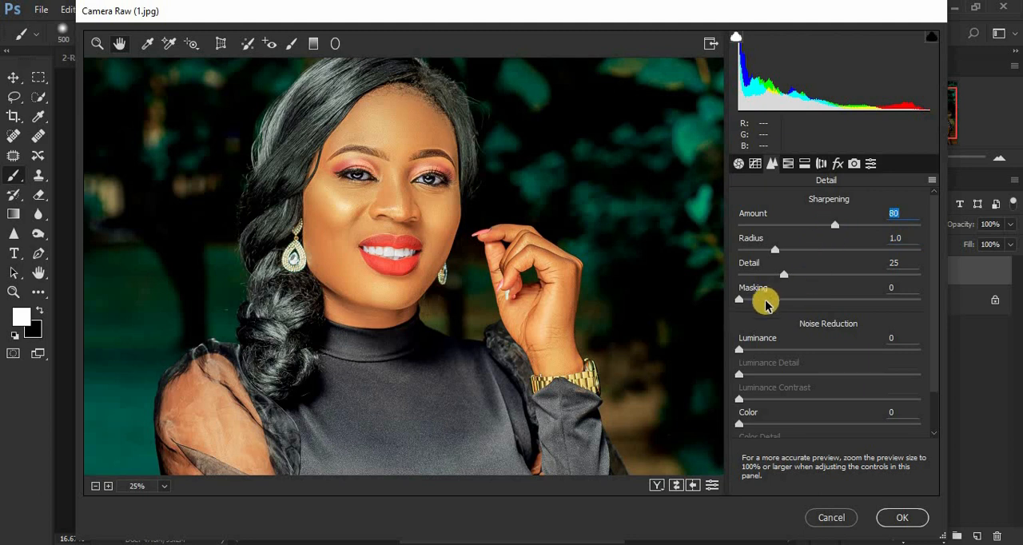
Set the sharpening Masking to 78 and the Clarity to +8.
{"action": "key", "text": "ctrl+minus"}
{"action": "key", "text": "ctrl+plus"}
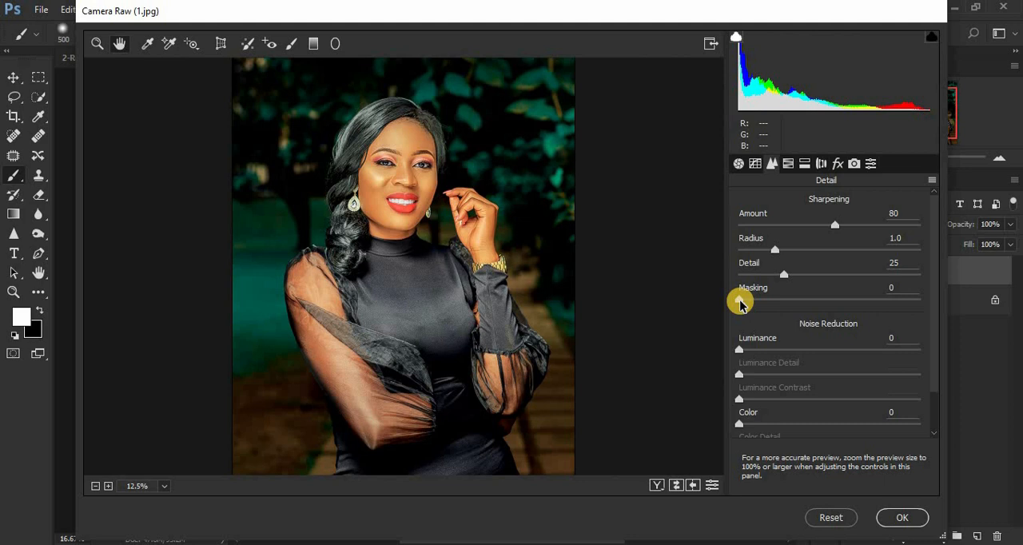
{"action": "left_click_drag", "start_coordinate": [739, 301], "coordinate": [879, 300]}
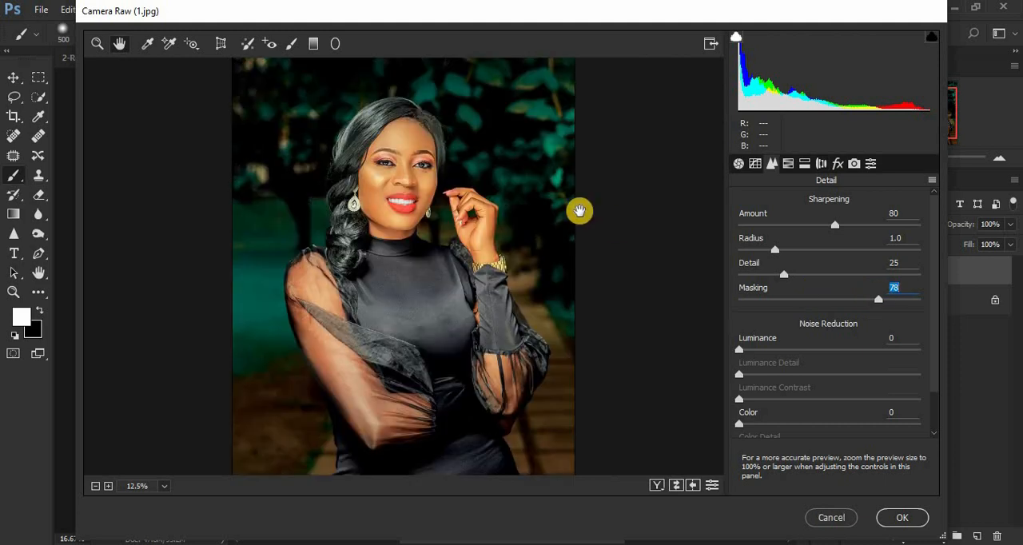
{"action": "left_click", "coordinate": [739, 165]}
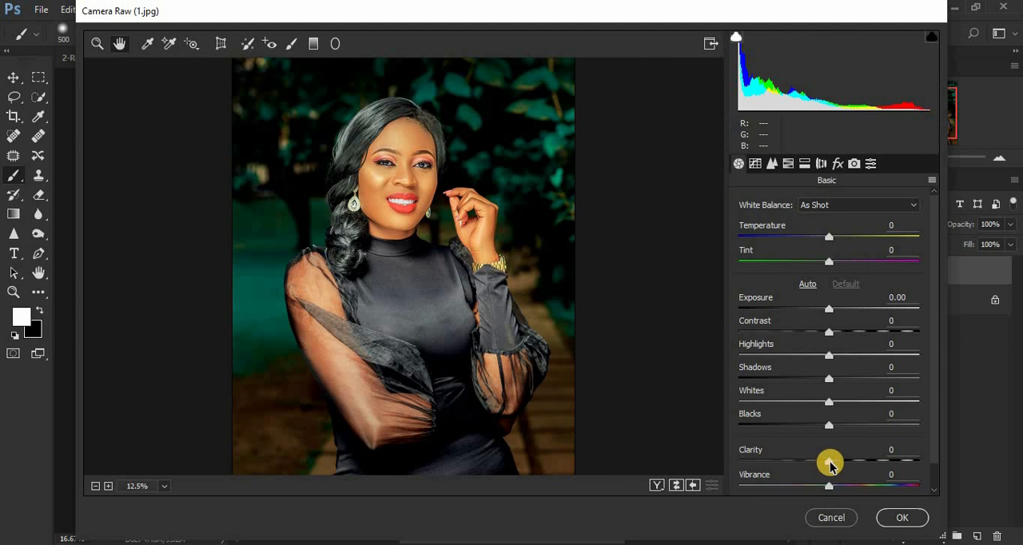
{"action": "left_click_drag", "start_coordinate": [829, 462], "coordinate": [837, 465]}
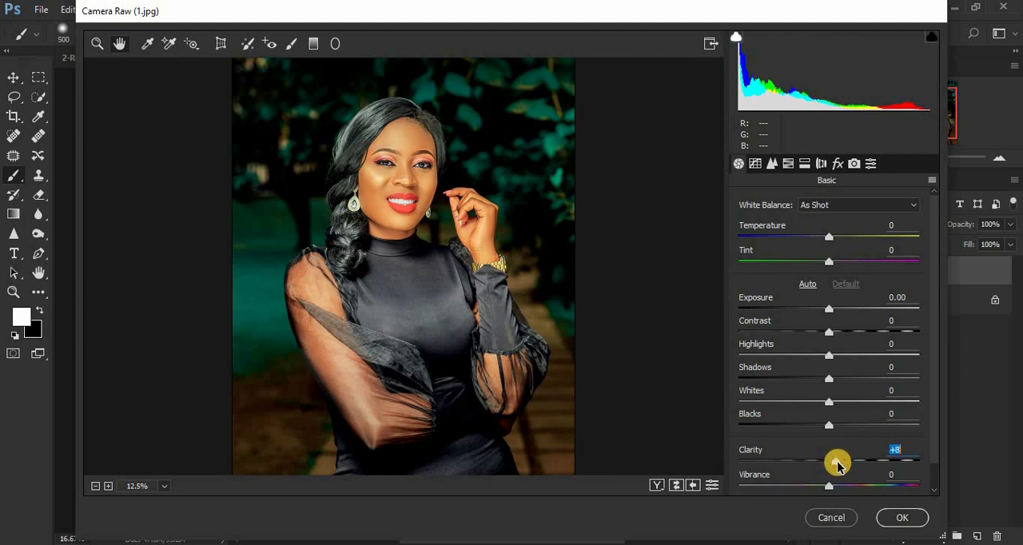
Compare the face in a side-by-side before/after view at zoom levels up to 100%.
{"action": "left_click", "coordinate": [657, 486]}
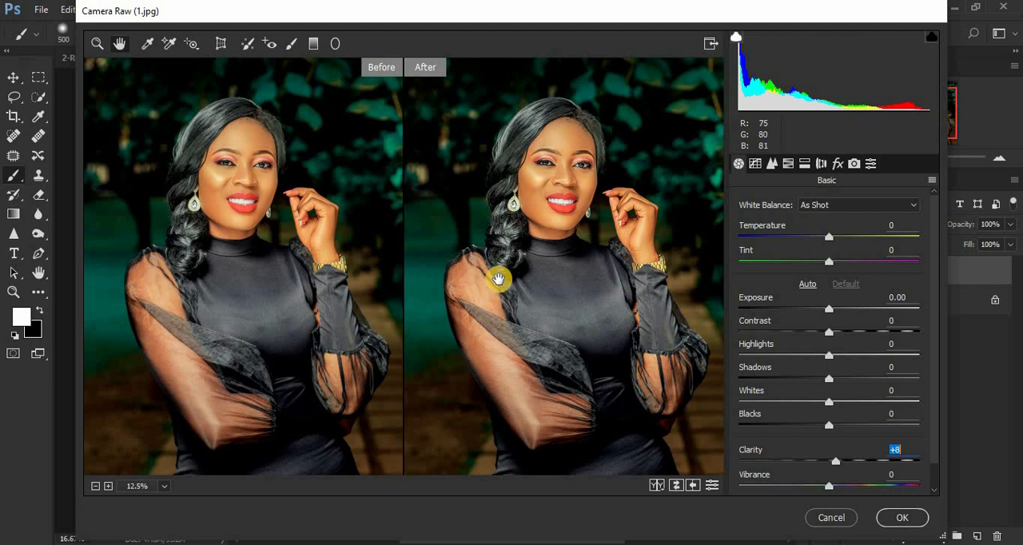
{"action": "key", "text": "ctrl+plus"}
{"action": "key", "text": "ctrl+plus"}
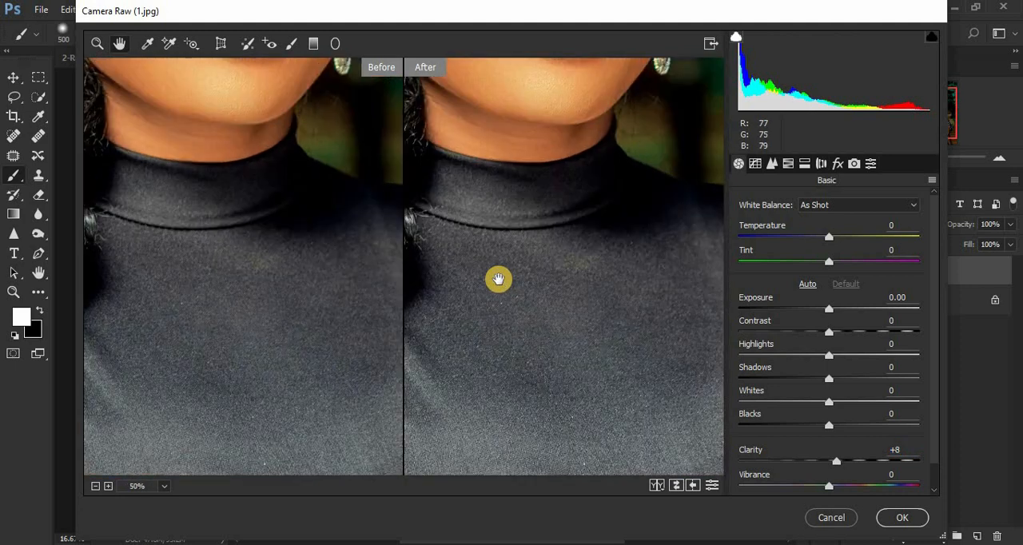
{"action": "left_click_drag", "start_coordinate": [494, 177], "coordinate": [509, 283]}
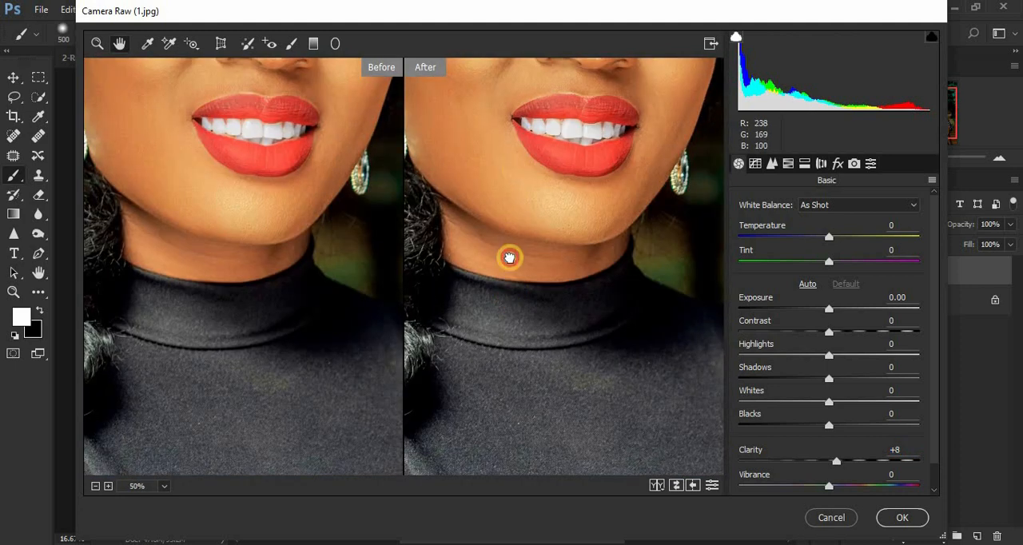
{"action": "left_click_drag", "start_coordinate": [509, 152], "coordinate": [507, 299]}
{"action": "left_click_drag", "start_coordinate": [509, 223], "coordinate": [506, 266]}
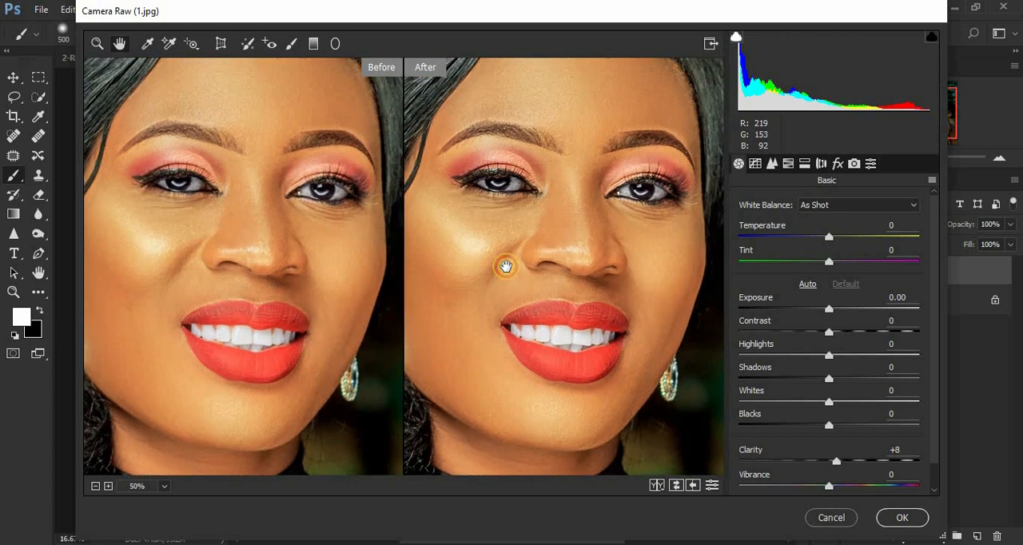
{"action": "left_click", "coordinate": [505, 297]}
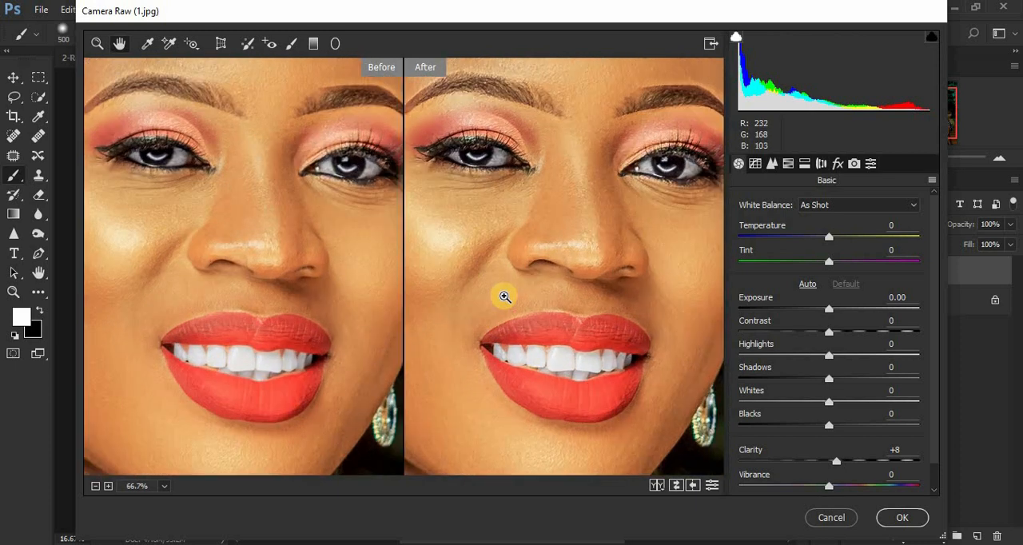
{"action": "left_click", "coordinate": [505, 297]}
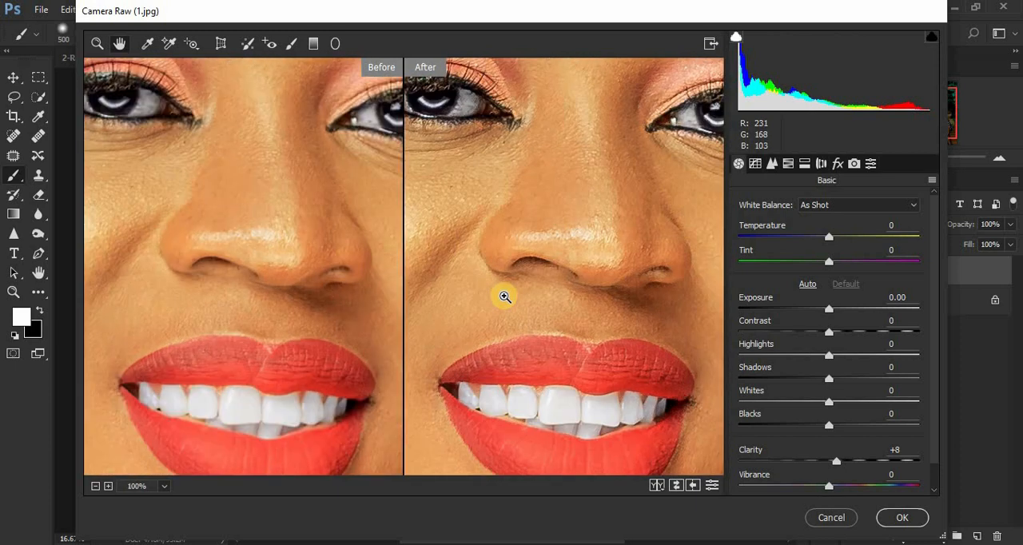
{"action": "left_click", "coordinate": [506, 296], "text": "alt"}
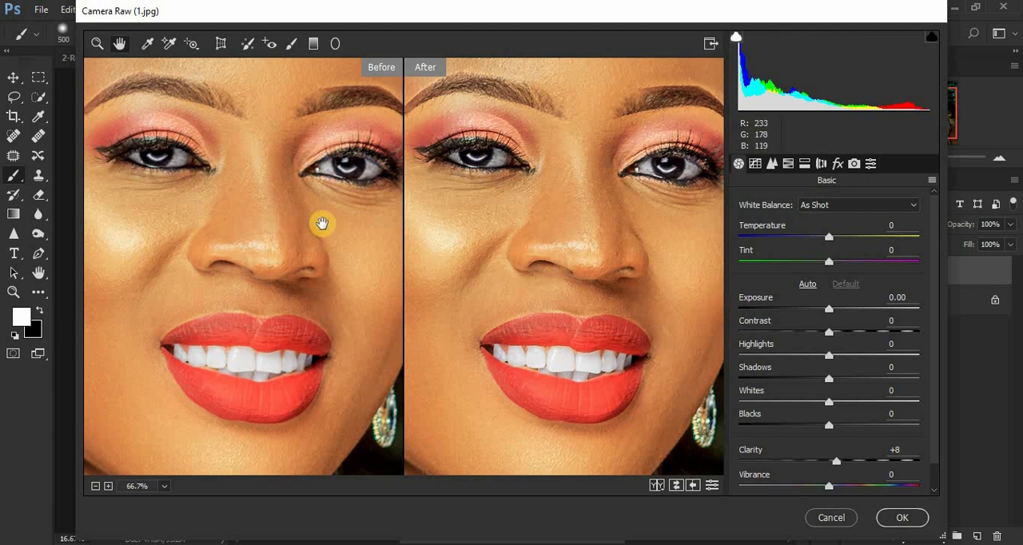
Examine the forehead, hairline and dress fabric in the before/after view at 66.7% zoom.
{"action": "left_click_drag", "start_coordinate": [295, 310], "coordinate": [293, 231]}
{"action": "left_click_drag", "start_coordinate": [564, 221], "coordinate": [550, 371]}
{"action": "left_click_drag", "start_coordinate": [597, 174], "coordinate": [571, 295]}
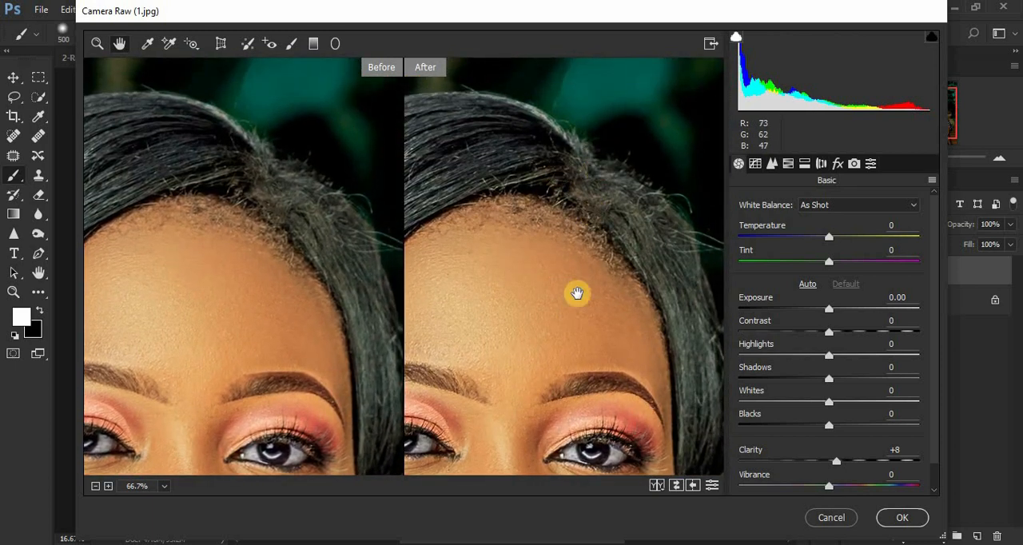
{"action": "left_click_drag", "start_coordinate": [564, 121], "coordinate": [562, 110]}
{"action": "left_click_drag", "start_coordinate": [575, 327], "coordinate": [639, 114]}
{"action": "left_click_drag", "start_coordinate": [584, 292], "coordinate": [596, 153]}
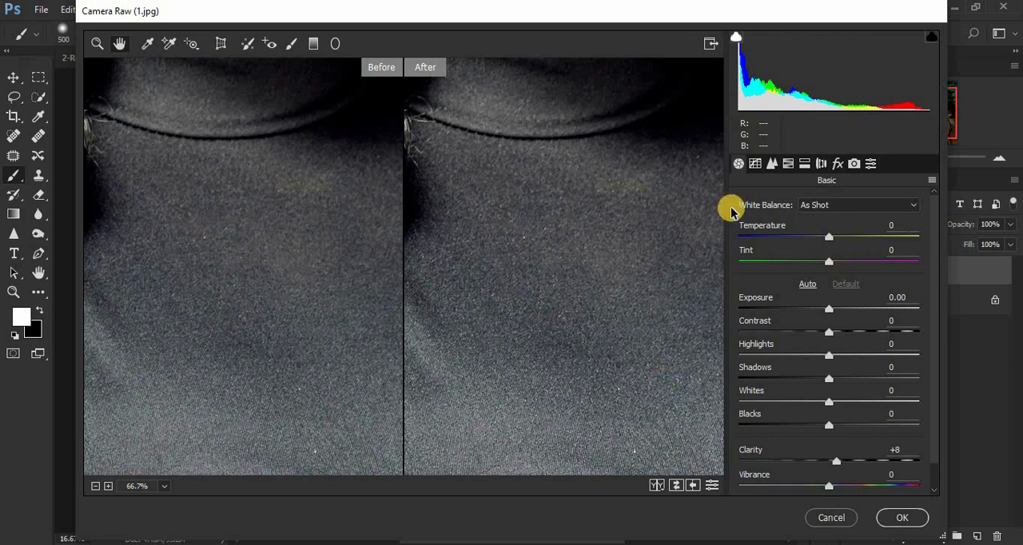
{"action": "left_click_drag", "start_coordinate": [618, 246], "coordinate": [567, 205]}
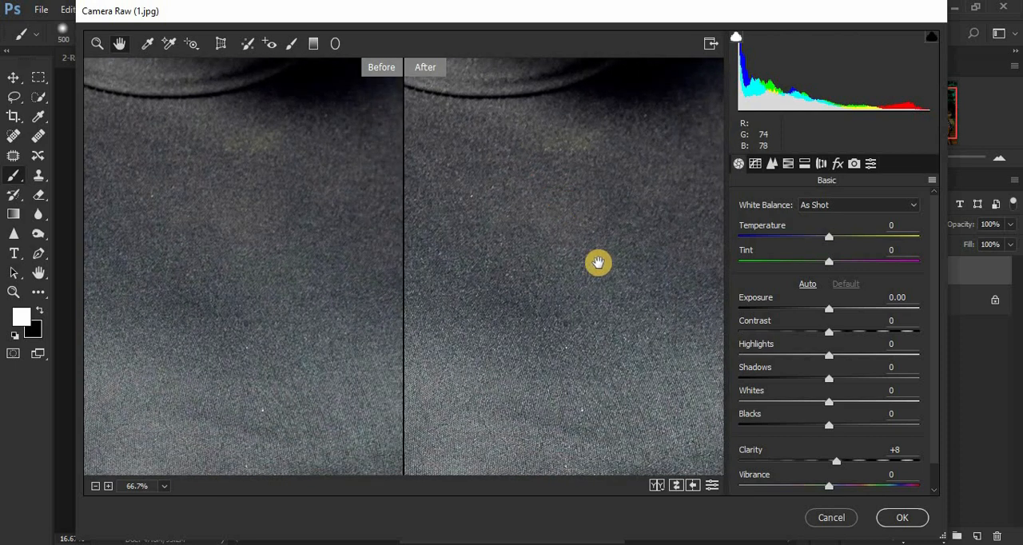
{"action": "left_click_drag", "start_coordinate": [599, 264], "coordinate": [580, 253]}
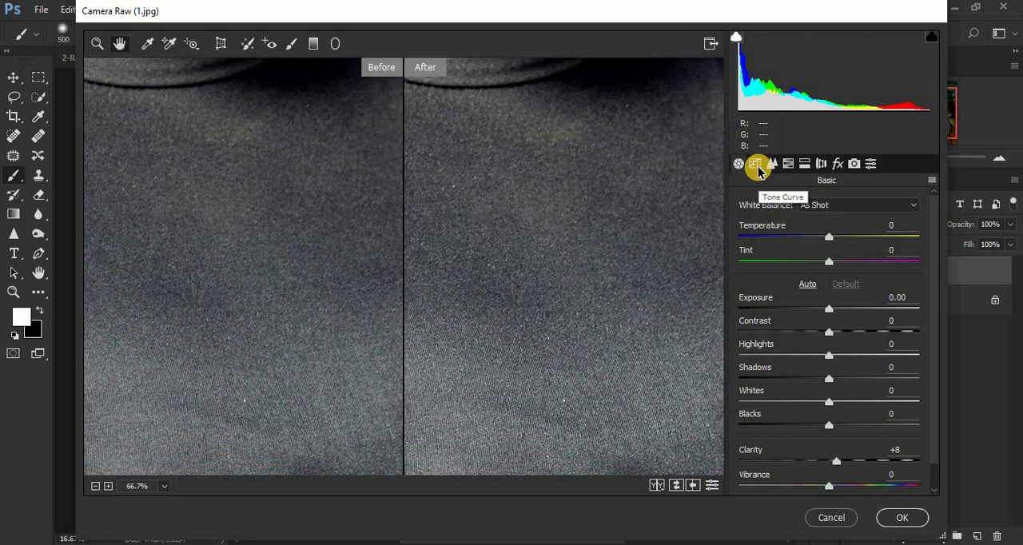
Reduce the sharpening Detail to 21 and apply the Camera Raw Filter to Layer 1.
{"action": "left_click", "coordinate": [772, 165]}
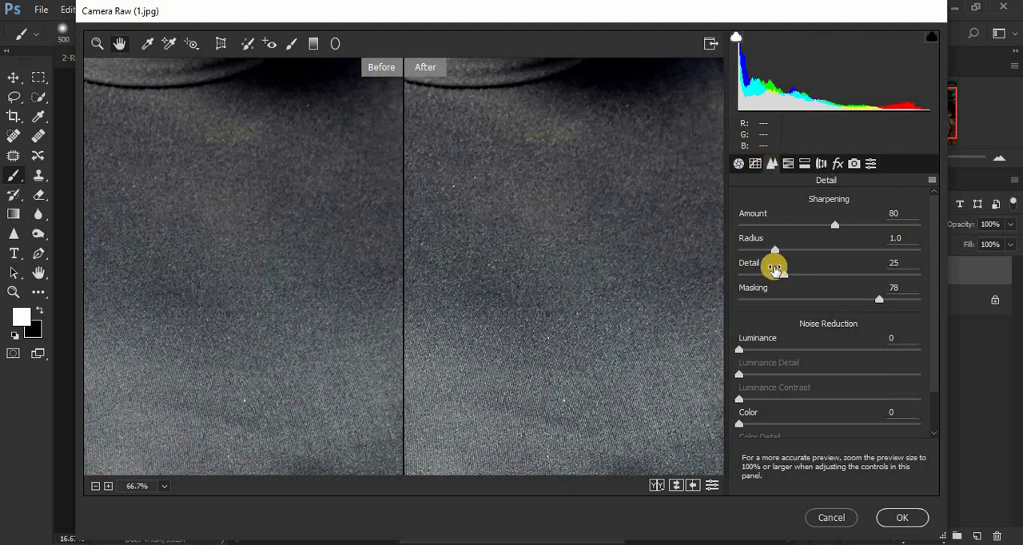
{"action": "left_click_drag", "start_coordinate": [785, 276], "coordinate": [777, 278]}
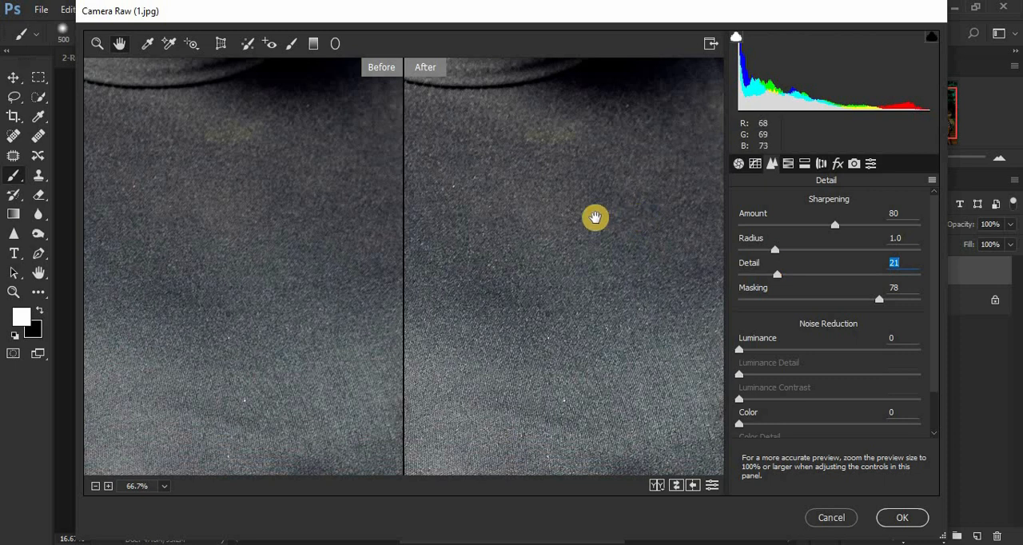
{"action": "key", "text": "ctrl+minus"}
{"action": "key", "text": "ctrl+minus"}
{"action": "key", "text": "ctrl+minus"}
{"action": "key", "text": "ctrl+minus"}
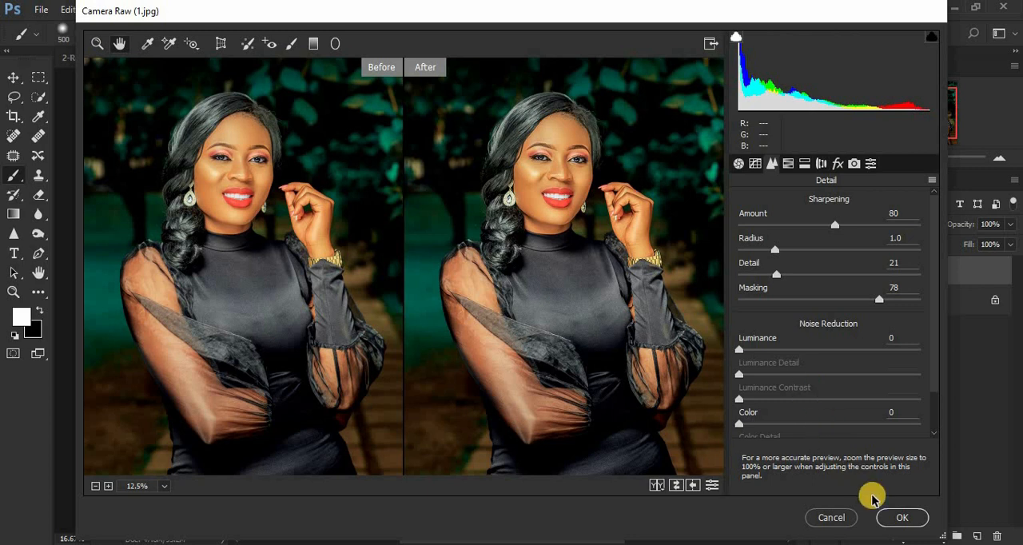
{"action": "left_click", "coordinate": [902, 518]}
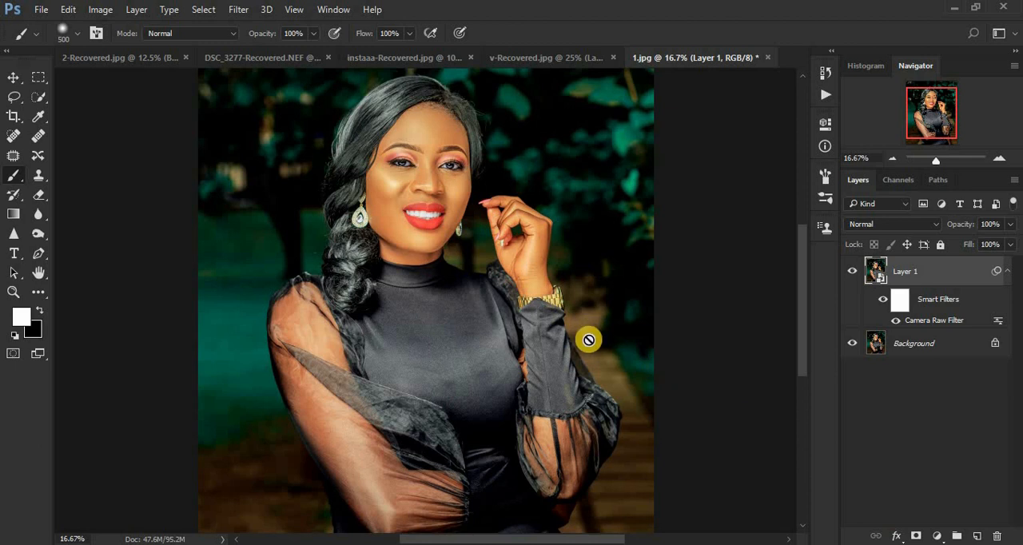
Compare the portrait at 16.67% zoom with Layer 1 hidden and shown.
{"action": "left_click", "coordinate": [851, 271]}
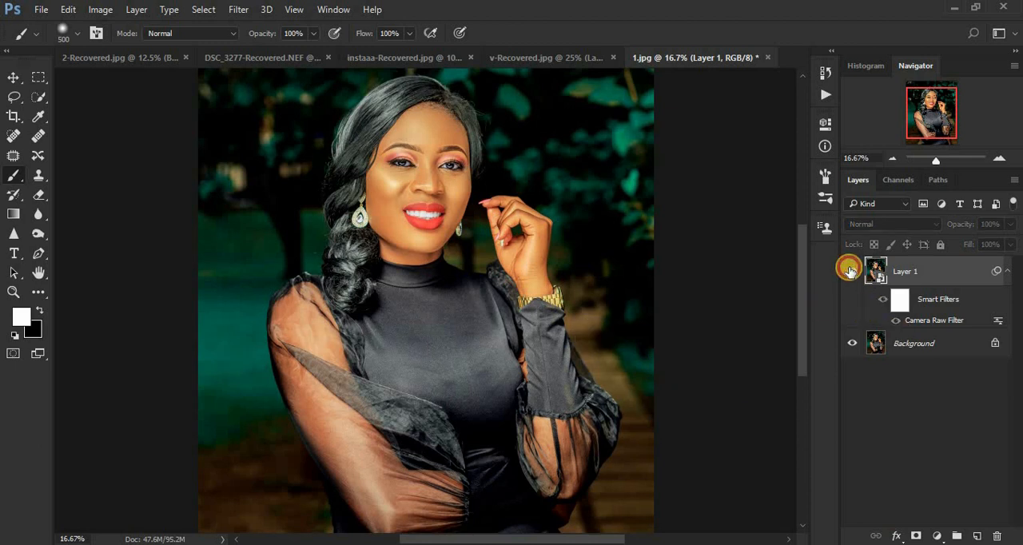
{"action": "left_click", "coordinate": [851, 271]}
{"action": "left_click", "coordinate": [852, 271]}
{"action": "left_click", "coordinate": [851, 271]}
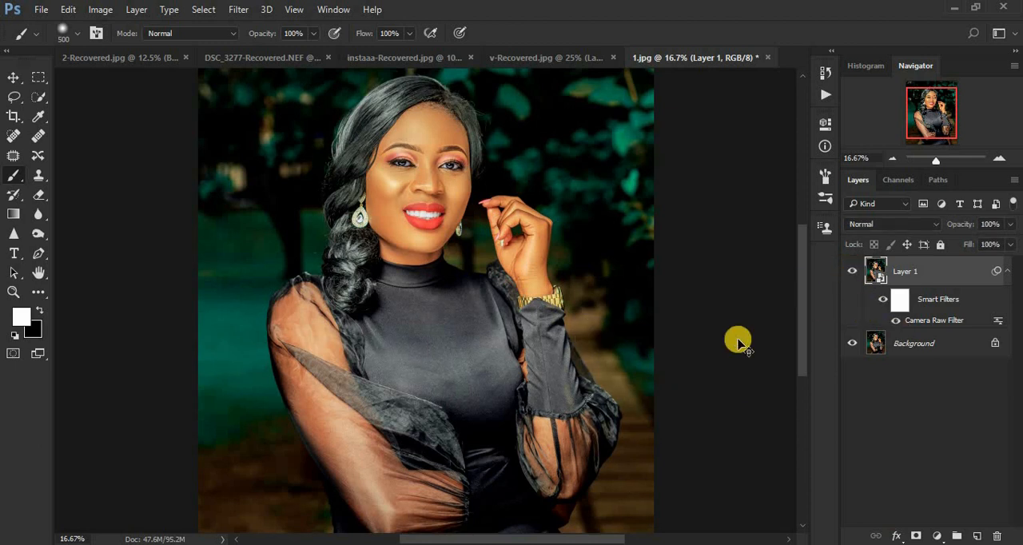
Compare the face at 33.33% zoom with the Camera Raw layer switched off and on.
{"action": "key", "text": "ctrl+plus"}
{"action": "key", "text": "ctrl+plus"}
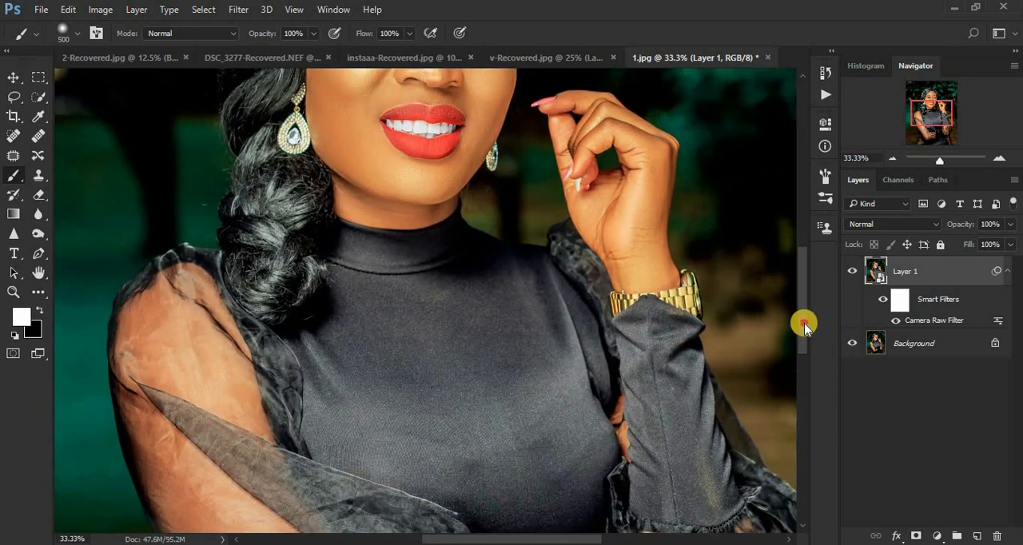
{"action": "left_click_drag", "start_coordinate": [804, 326], "coordinate": [805, 277]}
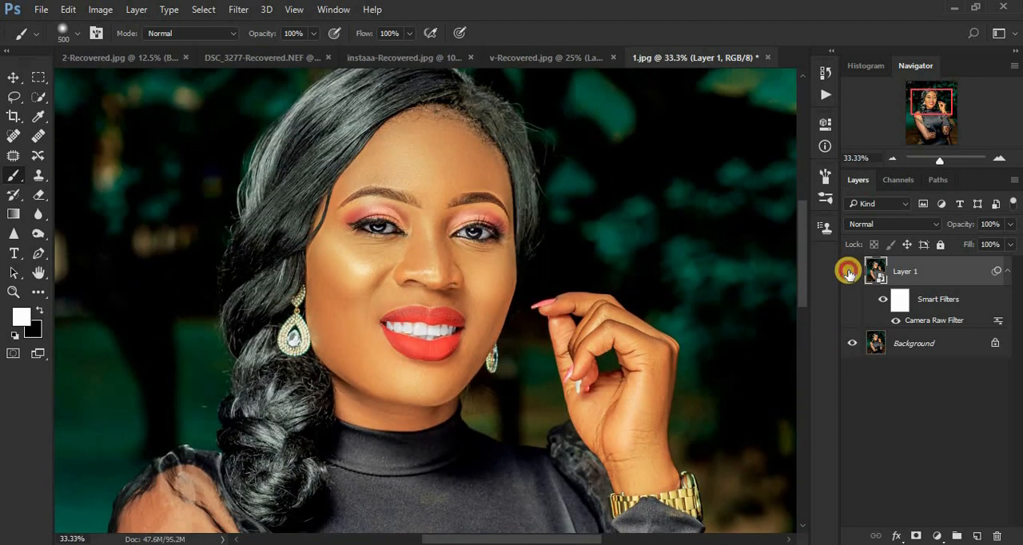
{"action": "left_click", "coordinate": [851, 272]}
{"action": "left_click", "coordinate": [851, 272]}
{"action": "left_click", "coordinate": [851, 272]}
{"action": "left_click", "coordinate": [851, 272]}
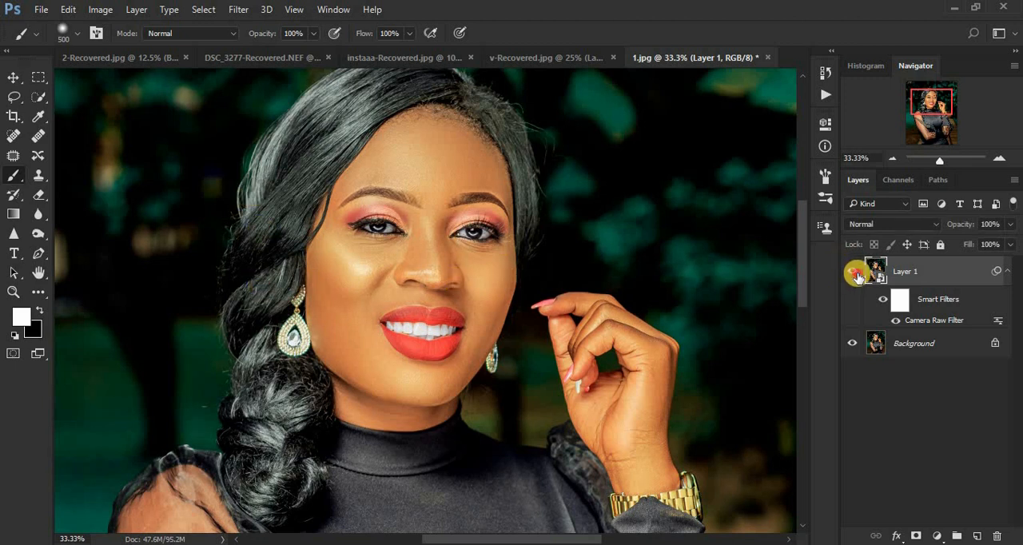
Toggle Layer 1's visibility repeatedly to compare the portrait with and without the Camera Raw sharpening, leaving the layer shown.
{"action": "left_click", "coordinate": [854, 273]}
{"action": "left_click", "coordinate": [854, 273]}
{"action": "left_click", "coordinate": [854, 274]}
{"action": "left_click", "coordinate": [854, 273]}
{"action": "left_click", "coordinate": [857, 276]}
{"action": "left_click", "coordinate": [857, 276]}
{"action": "left_click", "coordinate": [857, 275]}
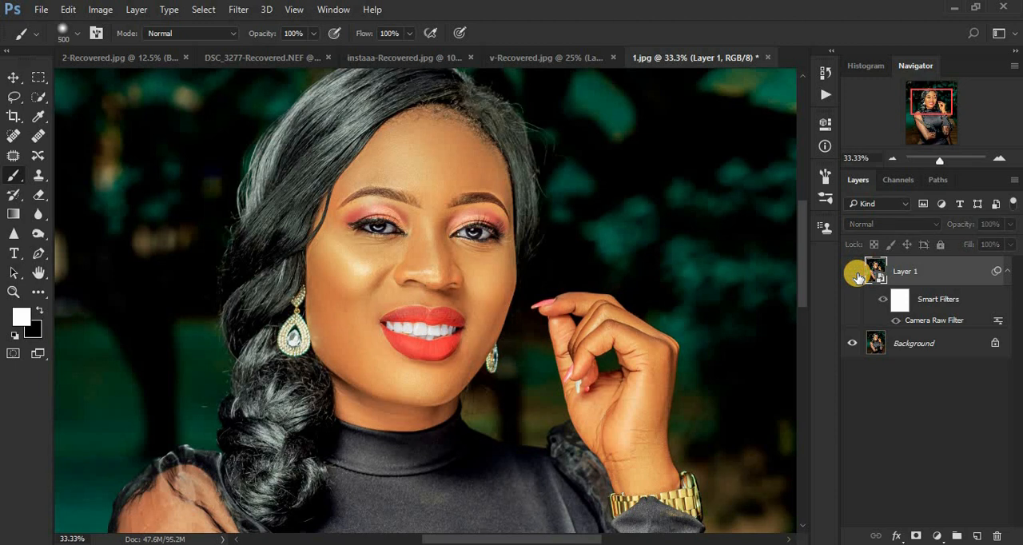
{"action": "left_click", "coordinate": [857, 276]}
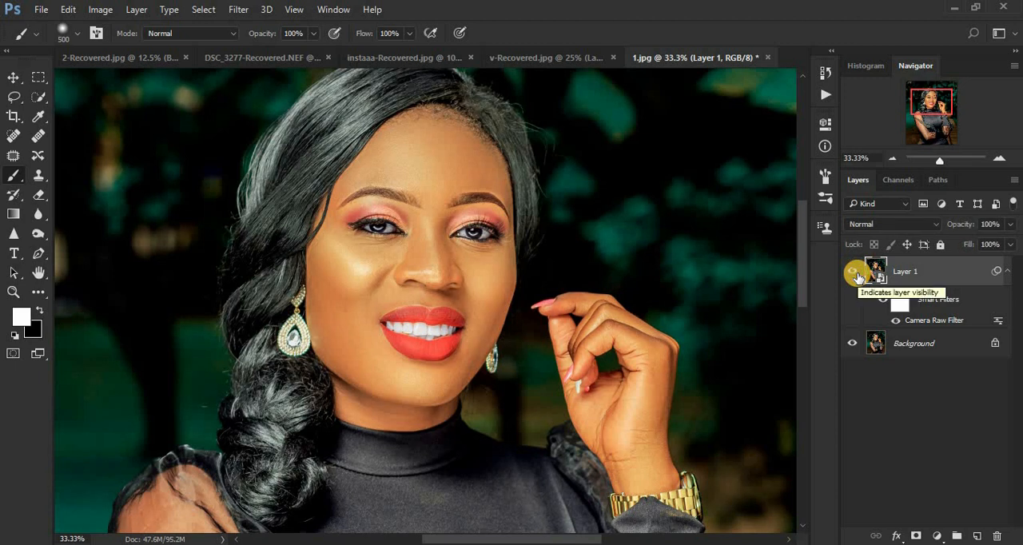
Reopen Layer 1's Camera Raw smart filter, review its Detail sharpening settings, and accept them without edits.
{"action": "double_click", "coordinate": [915, 322]}
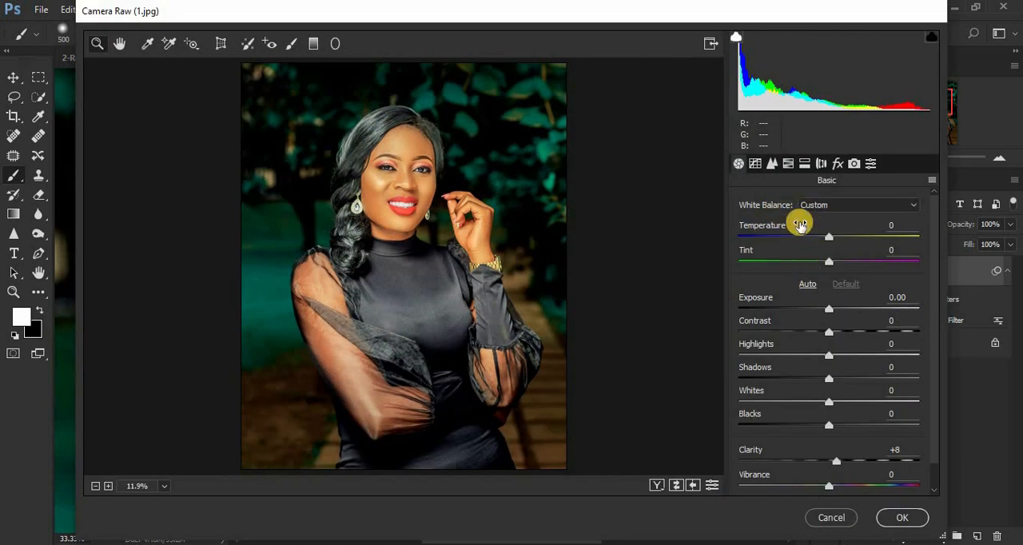
{"action": "left_click", "coordinate": [773, 166]}
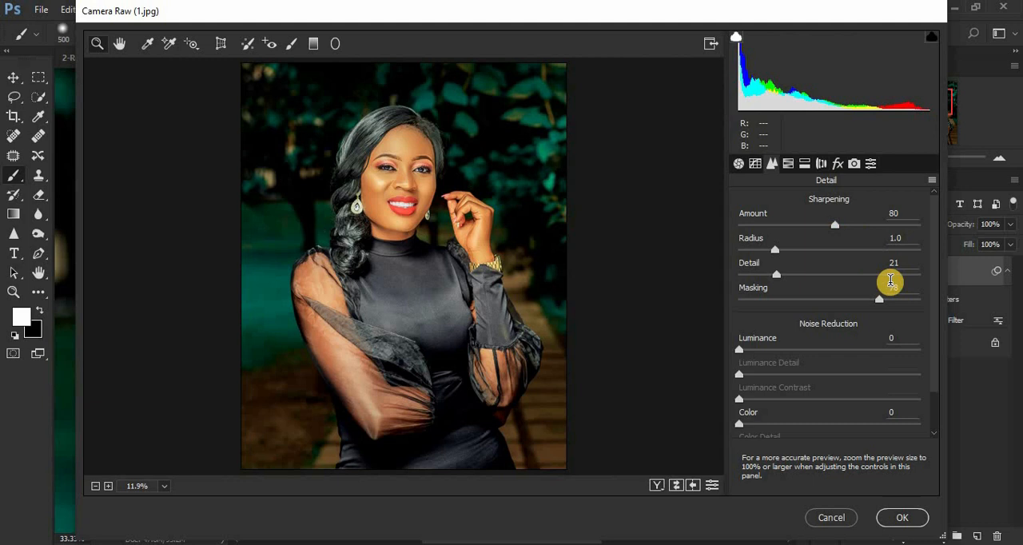
{"action": "left_click", "coordinate": [908, 521]}
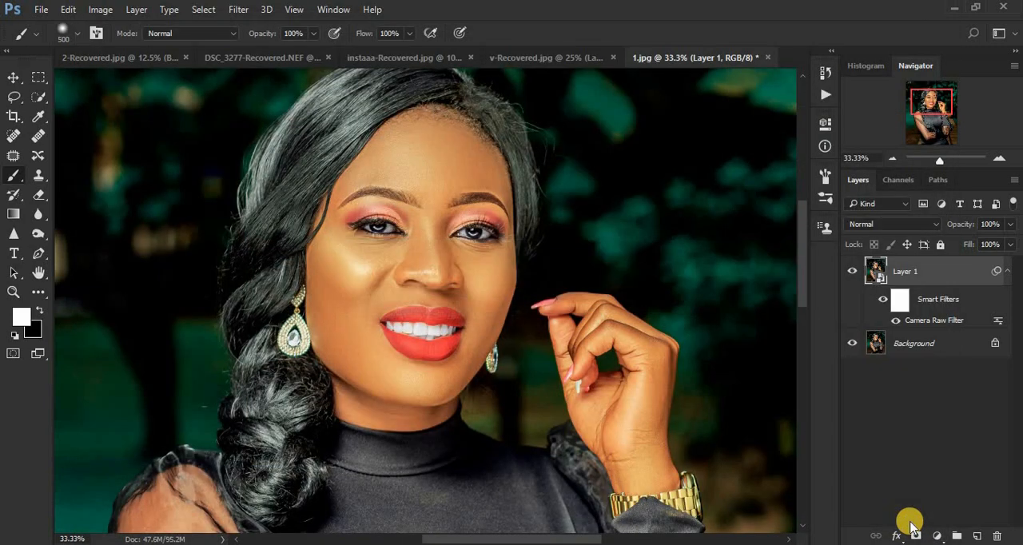
View the whole sharpened portrait in the canvas at 12.5% zoom.
{"action": "key", "text": "ctrl+minus"}
{"action": "key", "text": "ctrl+minus"}
{"action": "key", "text": "ctrl+minus"}
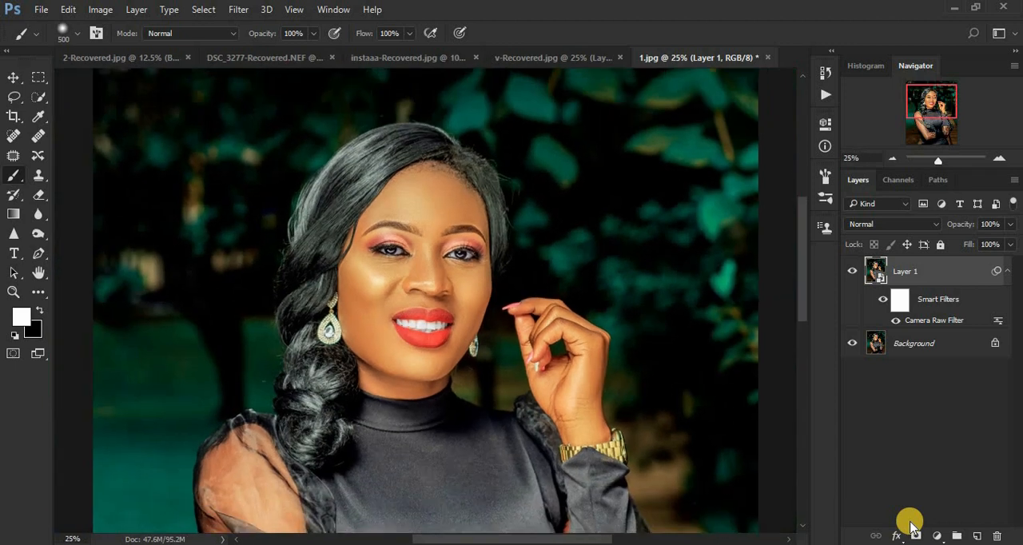
{"action": "key", "text": "ctrl+minus"}
{"action": "key", "text": "ctrl+plus"}
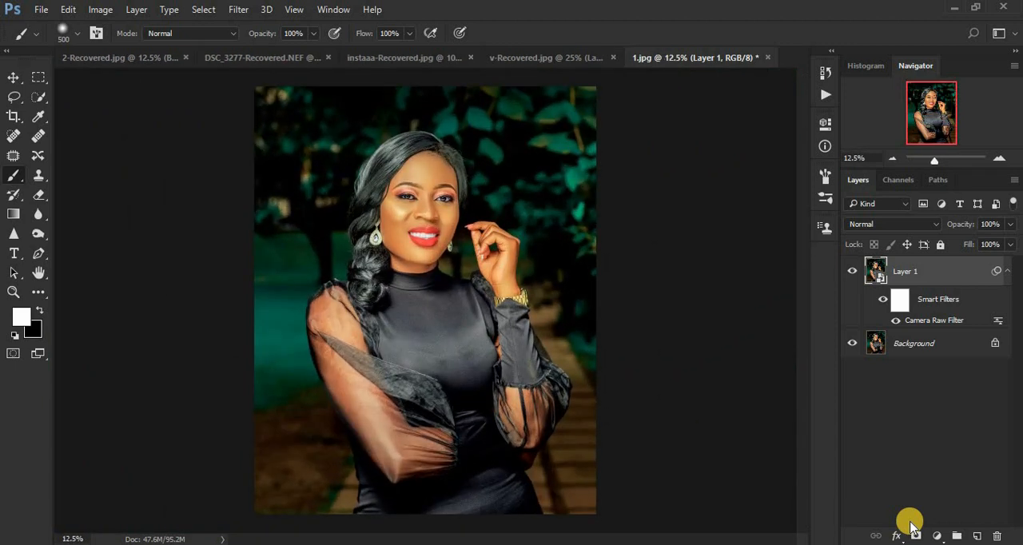